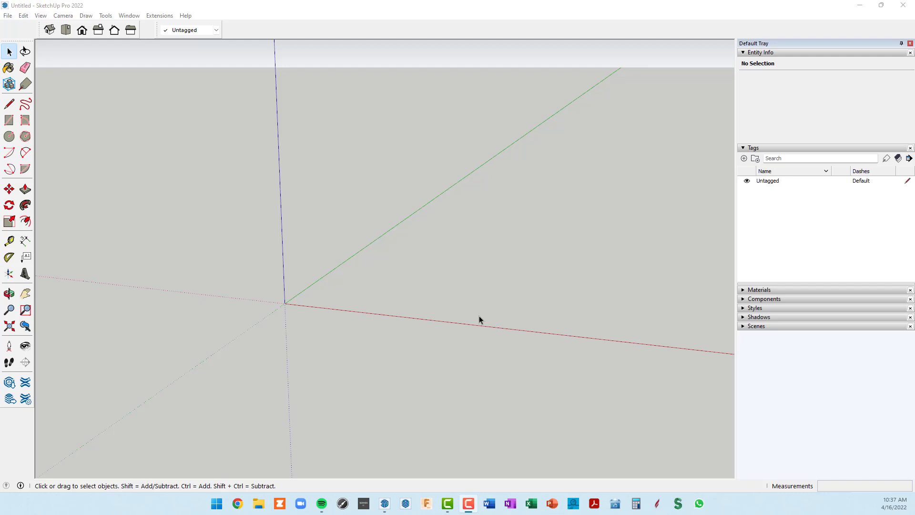
- Create an empty component, Component#1, with its axes placed at the model origin
middle_drag(388, 300, 408, 303)
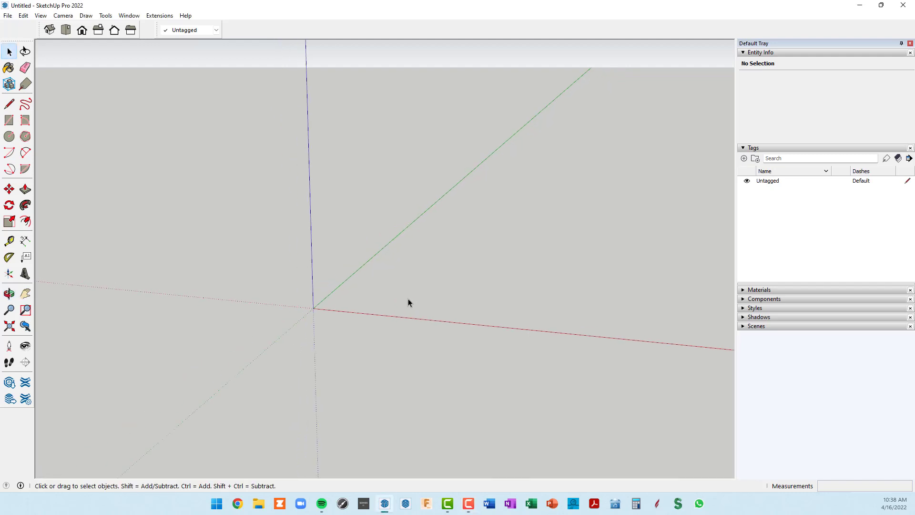
click(9, 85)
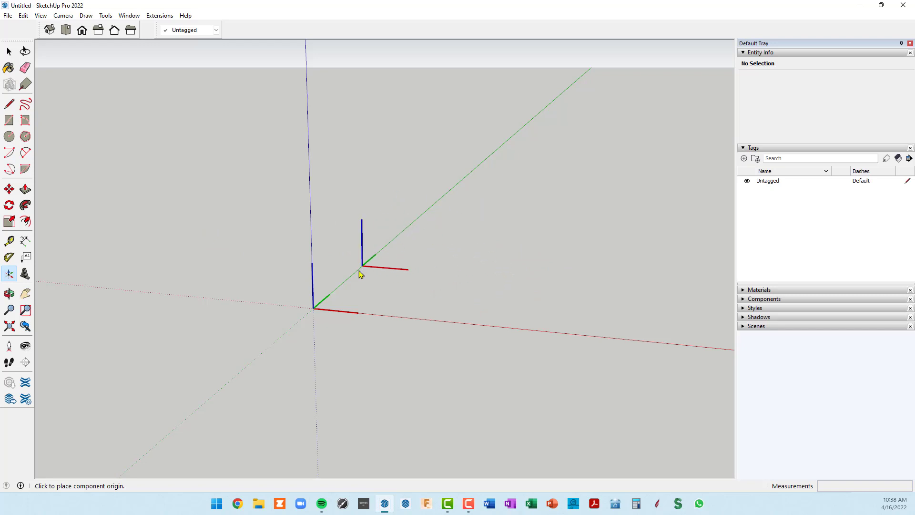
click(314, 309)
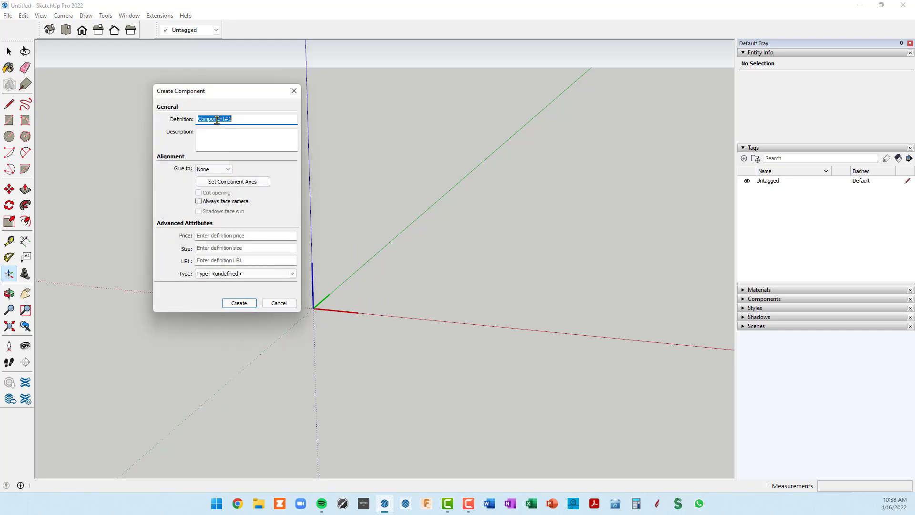
click(239, 304)
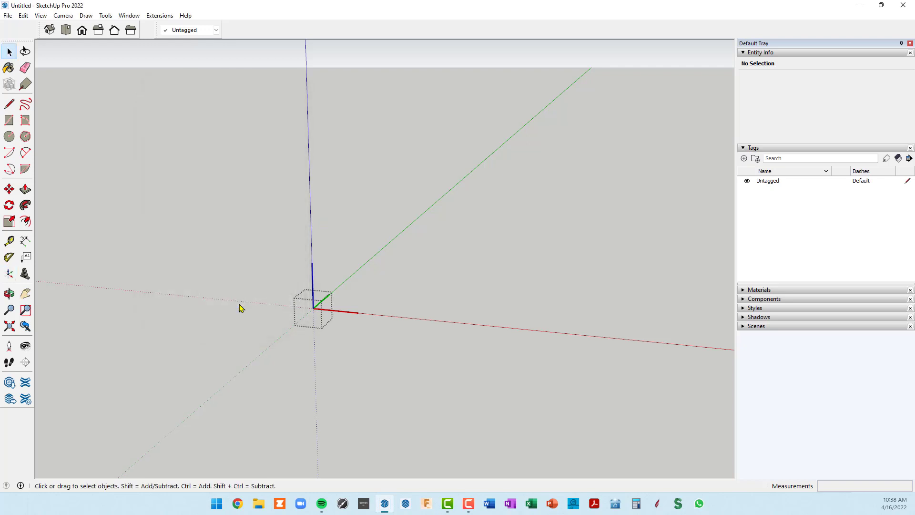
- Draw a 20 by 24 inch rectangle starting at the origin
shift+middle_drag(308, 354, 320, 308)
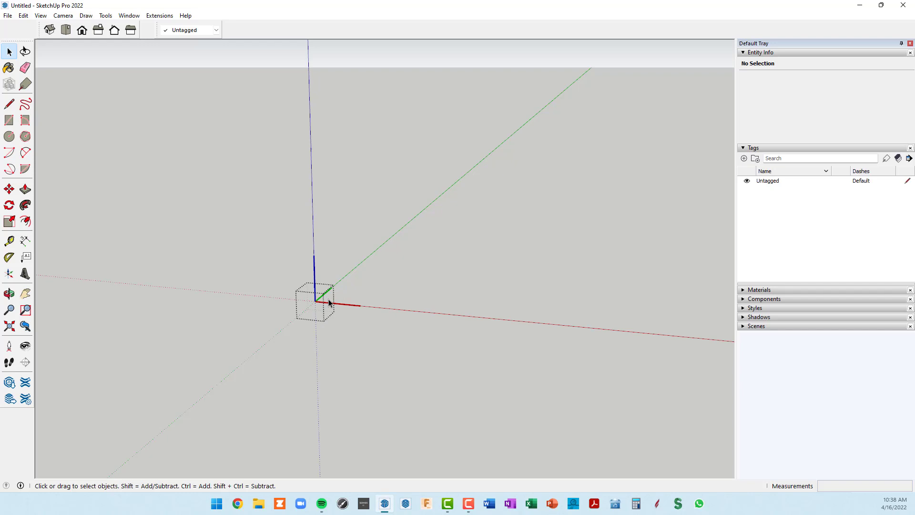
key(r)
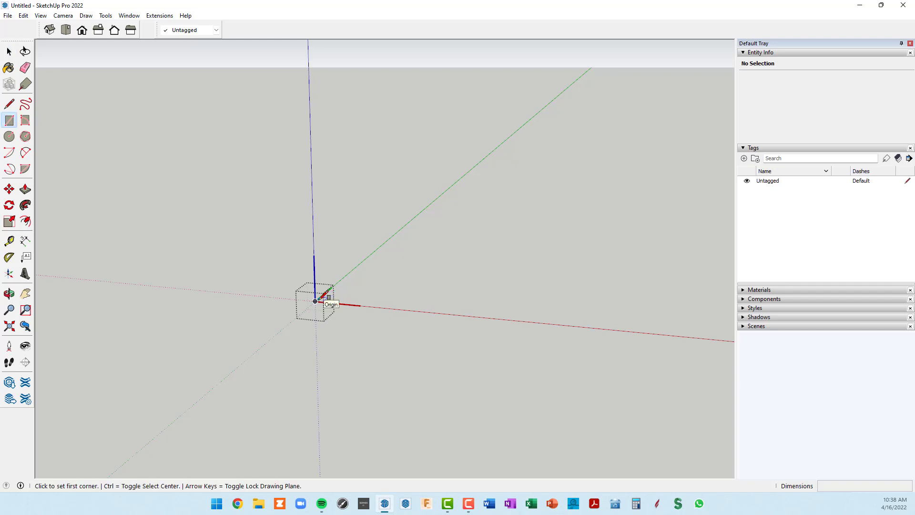
click(315, 301)
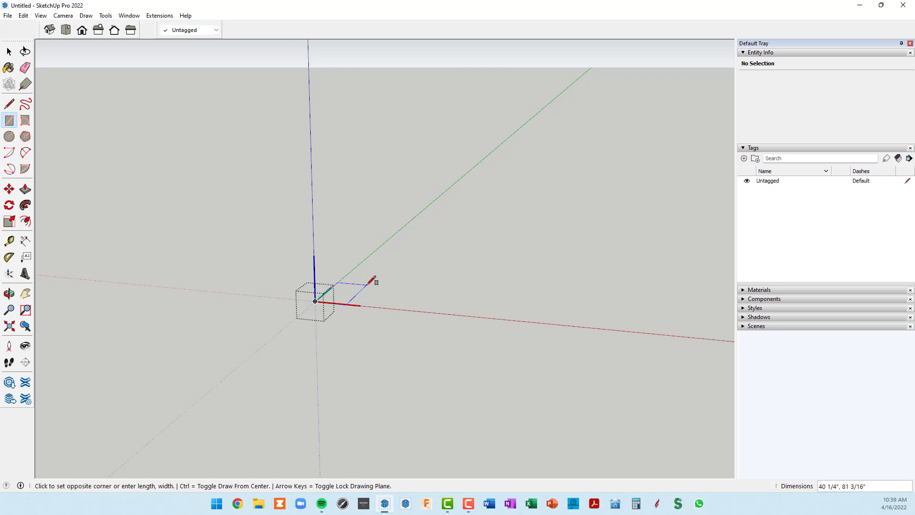
text(20,24)
key(Return)
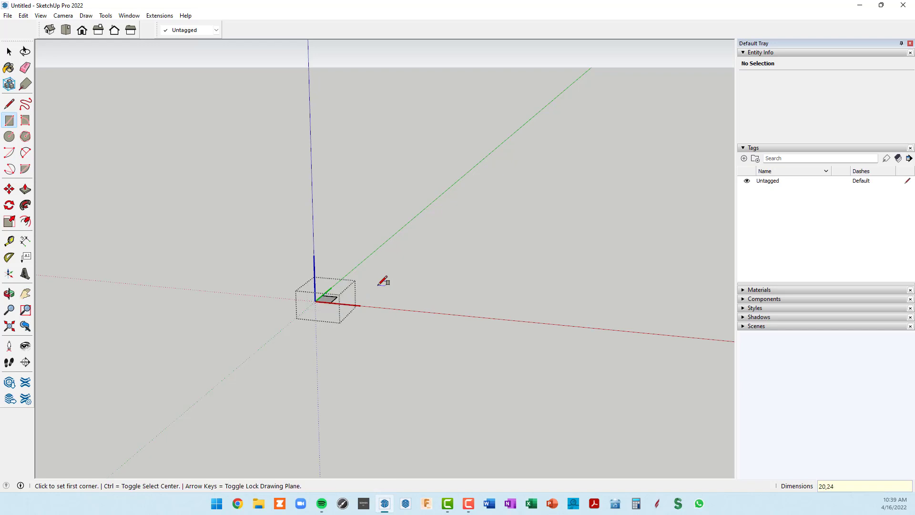
- Try Tape Measure guides on the rectangle's edges, then begin Push/Pull on the face
scroll(353, 288, up, 5)
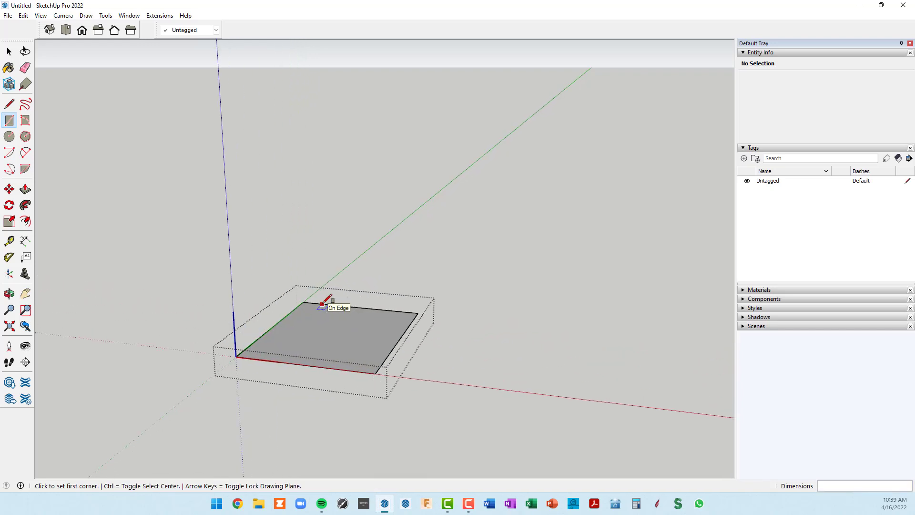
key(t)
click(316, 366)
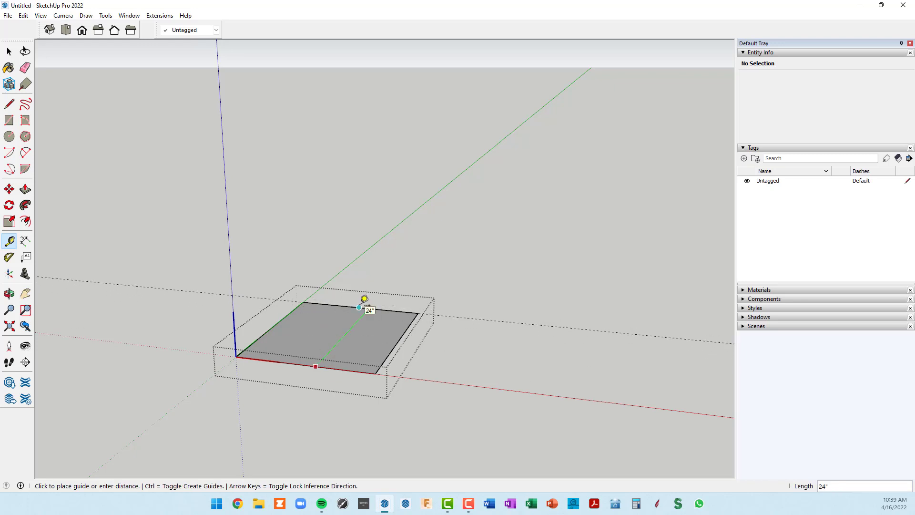
key(Escape)
click(288, 314)
key(Escape)
middle_drag(407, 328, 450, 282)
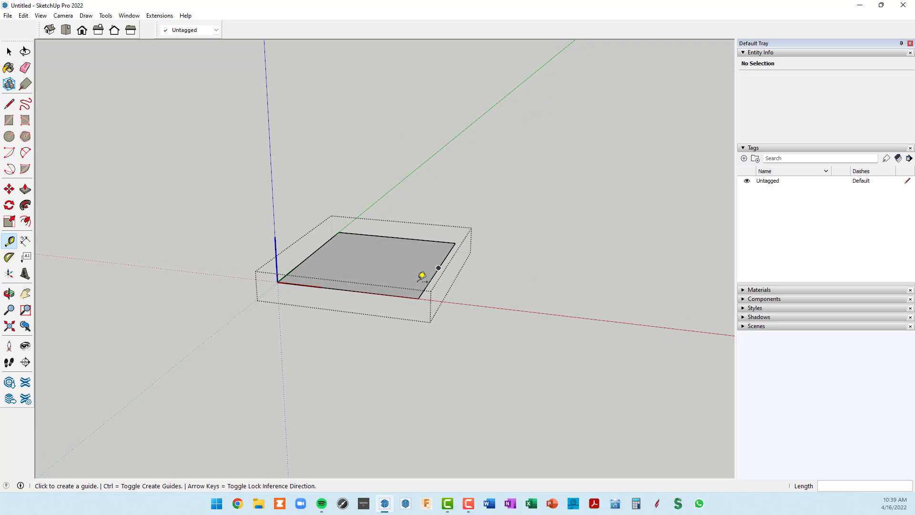
key(p)
click(399, 286)
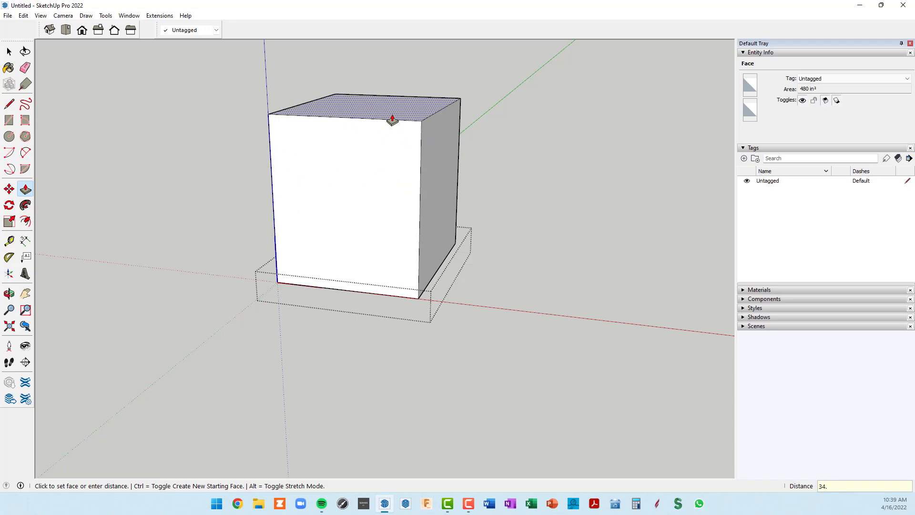
- Extrude the rectangle into a box 34.5 inches tall
text(34.5)
key(Return)
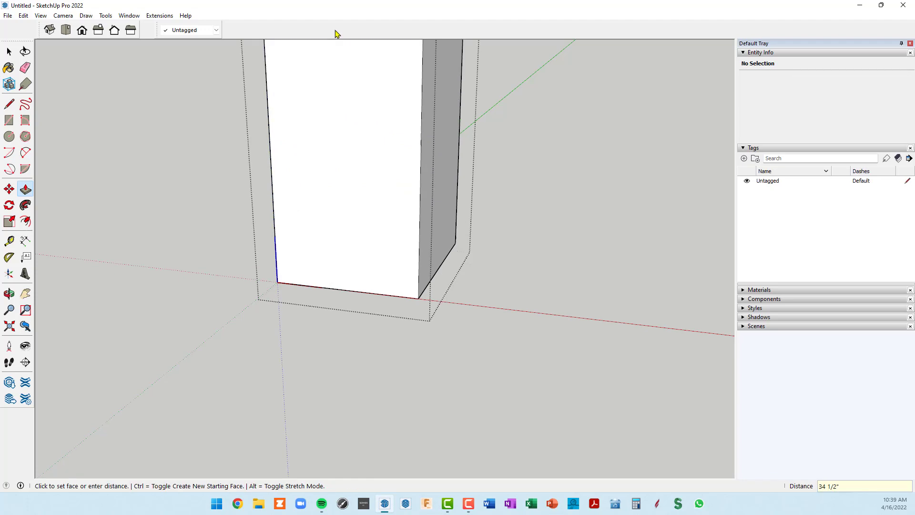
scroll(336, 81, down, 3)
middle_drag(339, 127, 374, 303)
- Delete every face of the box using X-ray, leaving bare edges, and close the component
key(space)
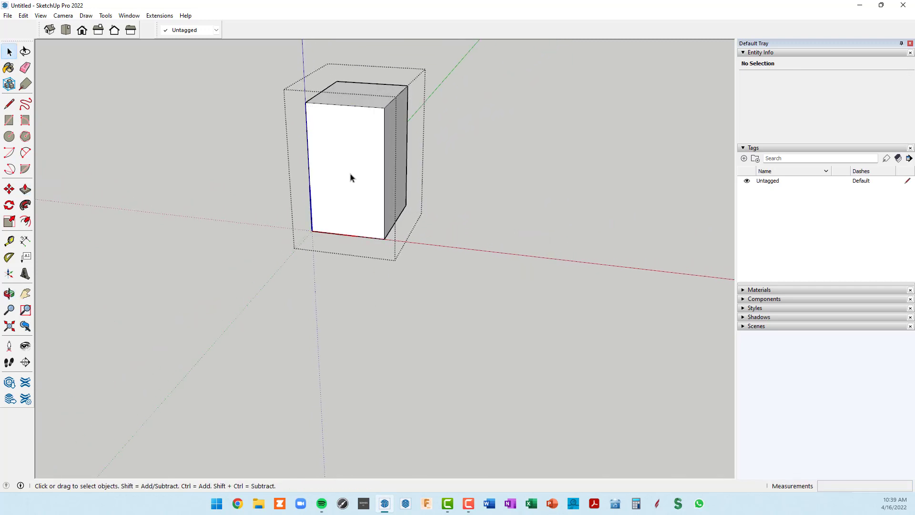
click(351, 176)
key(Delete)
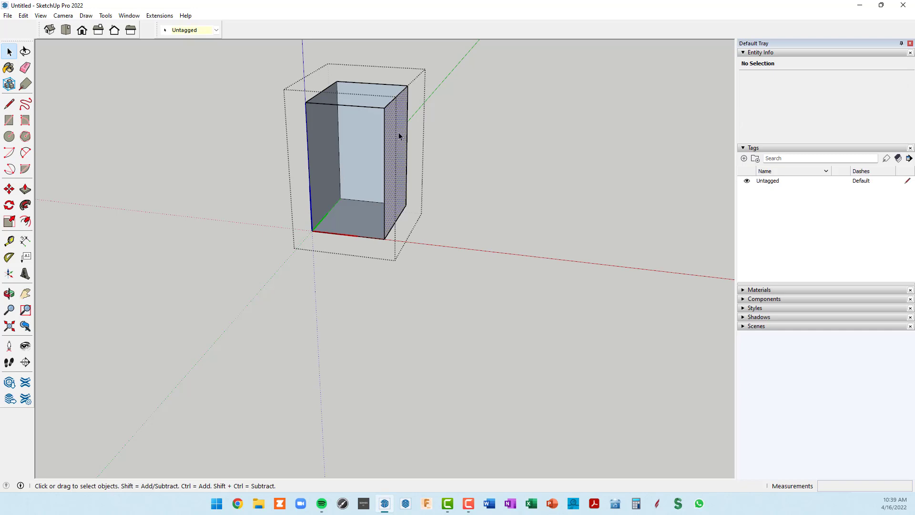
key(alt+r)
click(365, 139)
key(Delete)
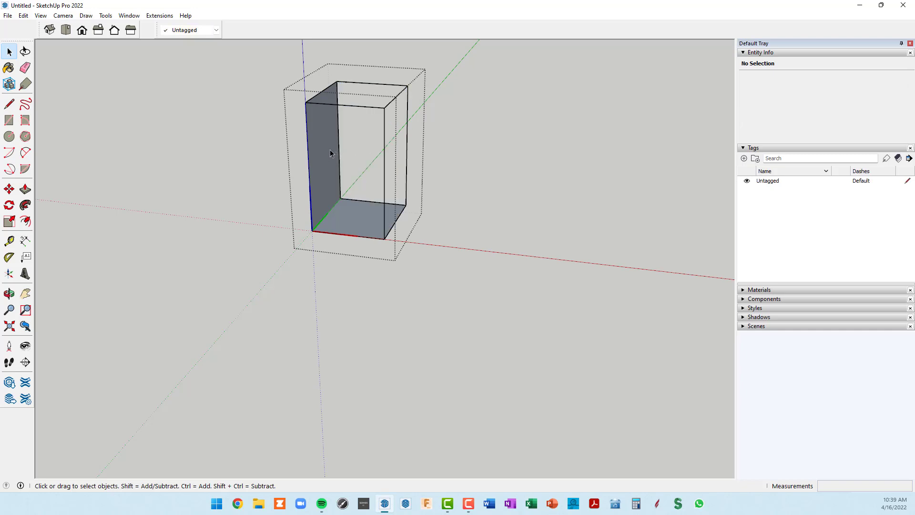
click(330, 152)
key(Delete)
click(351, 212)
key(Delete)
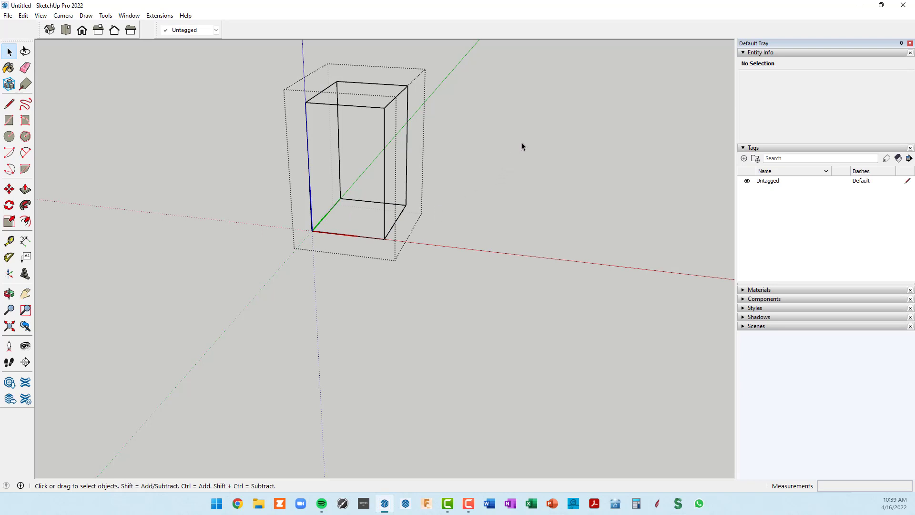
right_click(549, 148)
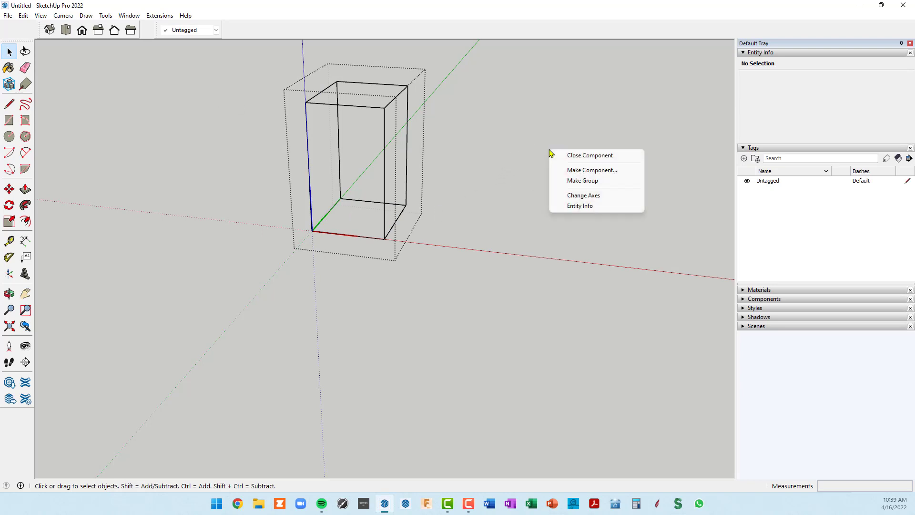
click(565, 155)
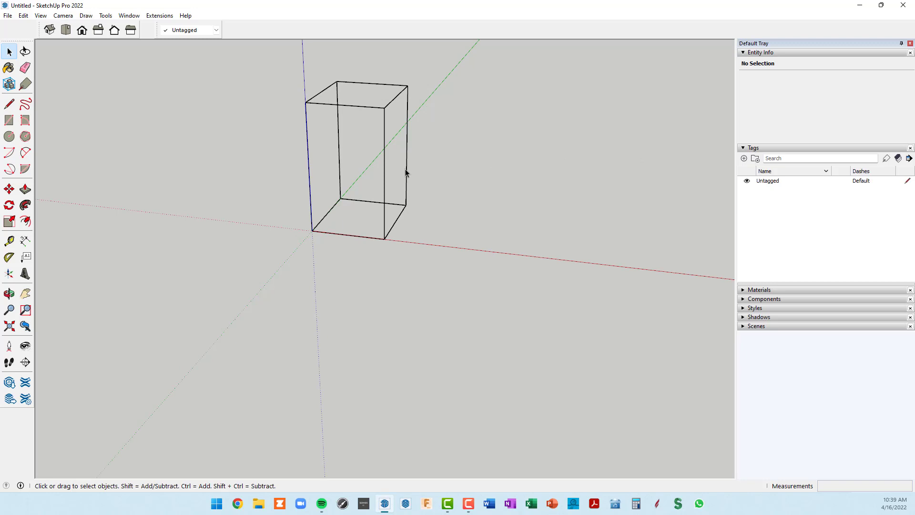
click(384, 168)
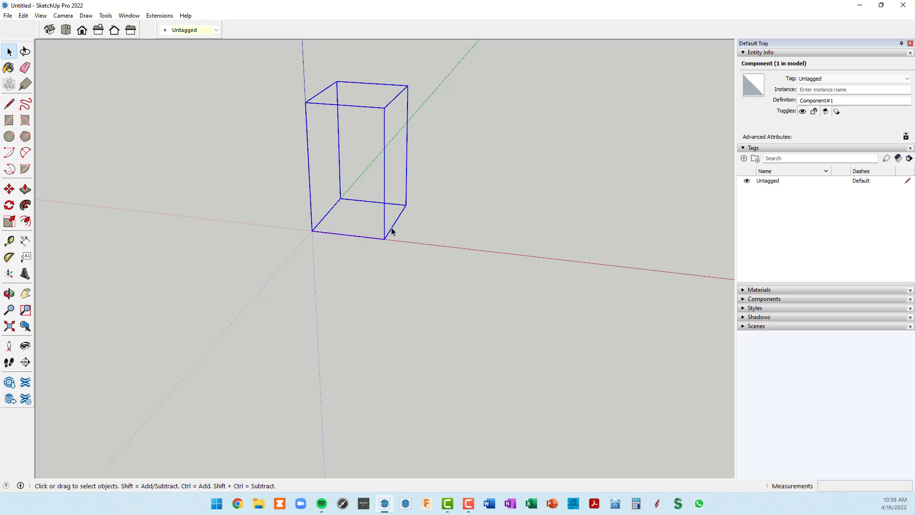
middle_drag(386, 235, 607, 223)
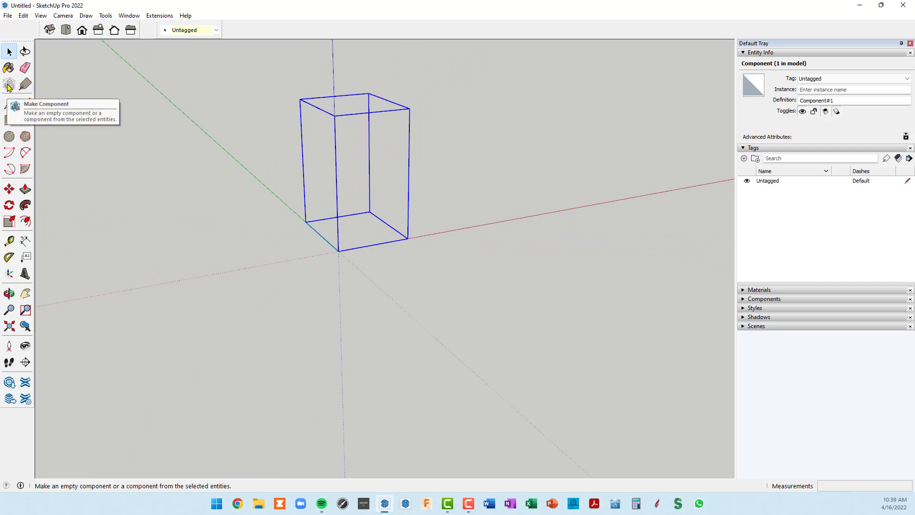
middle_drag(300, 261, 450, 288)
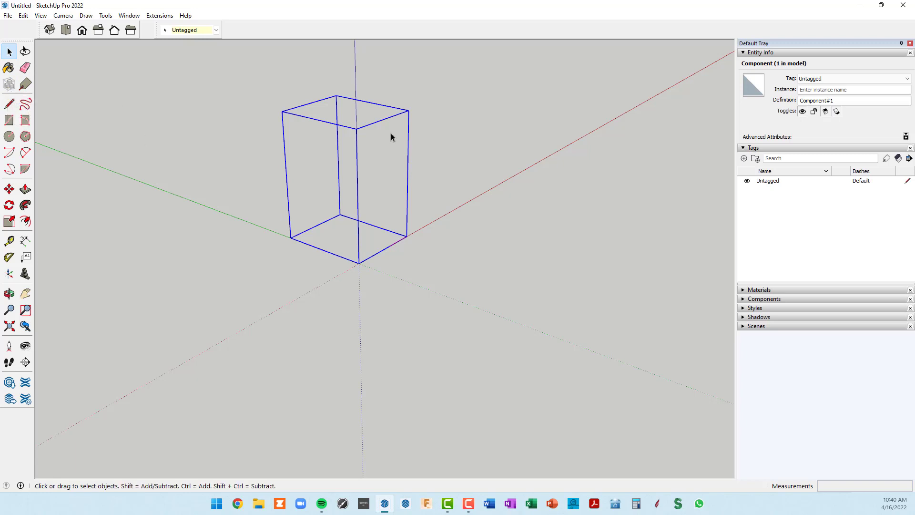
click(438, 128)
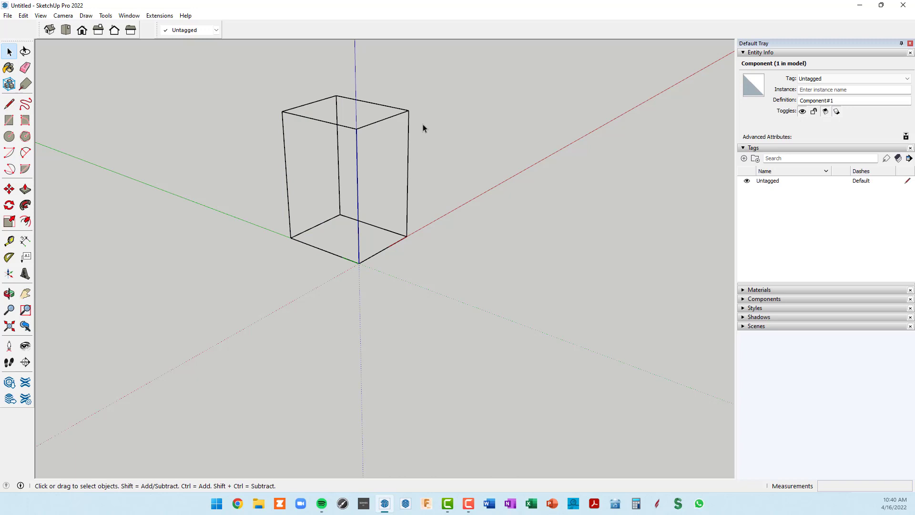
click(399, 115)
- Create a second empty component, Component#2, with its axes at the model origin
click(9, 86)
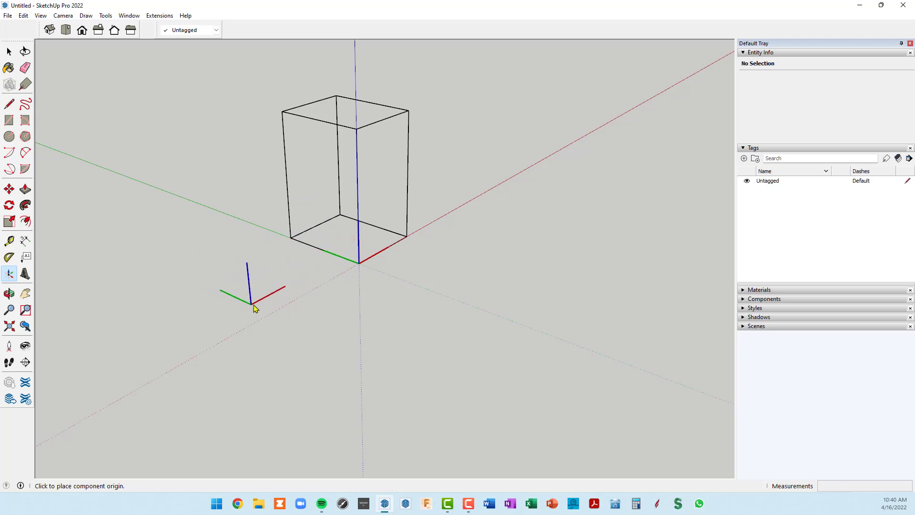
double_click(359, 264)
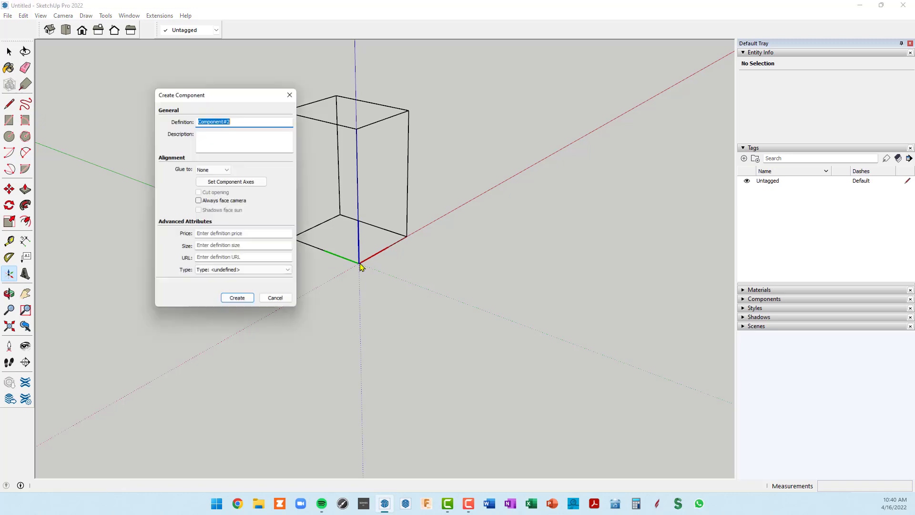
click(239, 303)
middle_drag(375, 286, 434, 296)
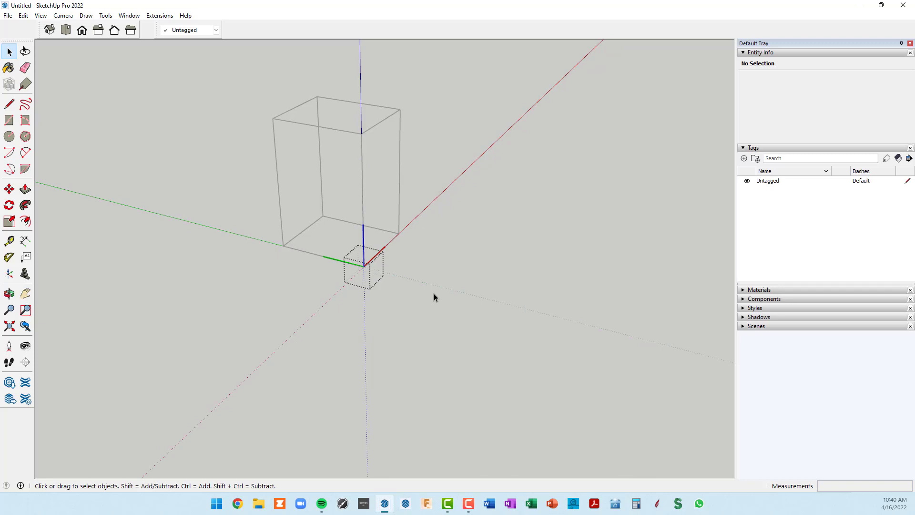
- Draw the 34 1/2 by 24 inch side panel face and push it 3/4 inch thick
key(r)
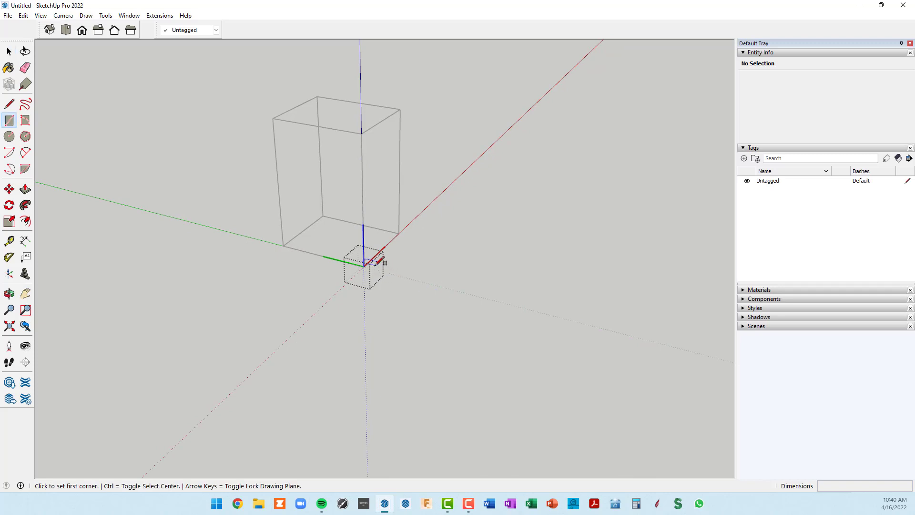
click(368, 255)
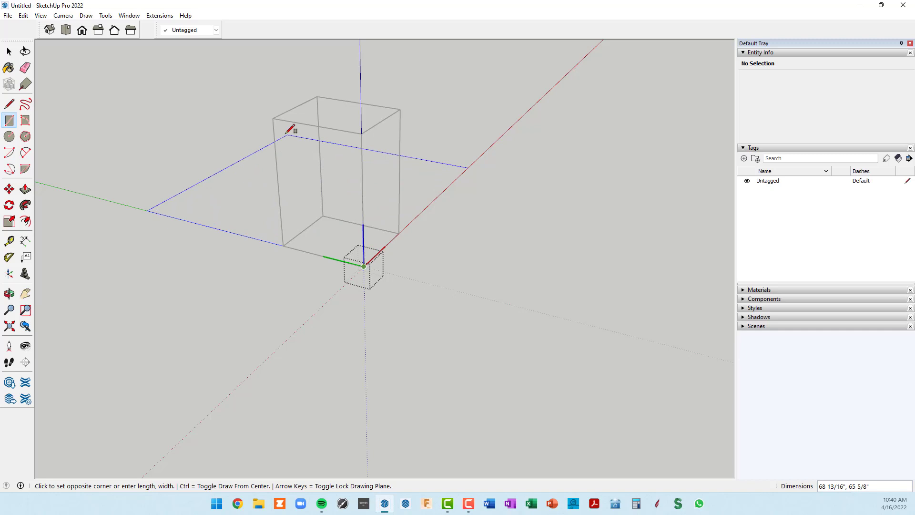
click(274, 118)
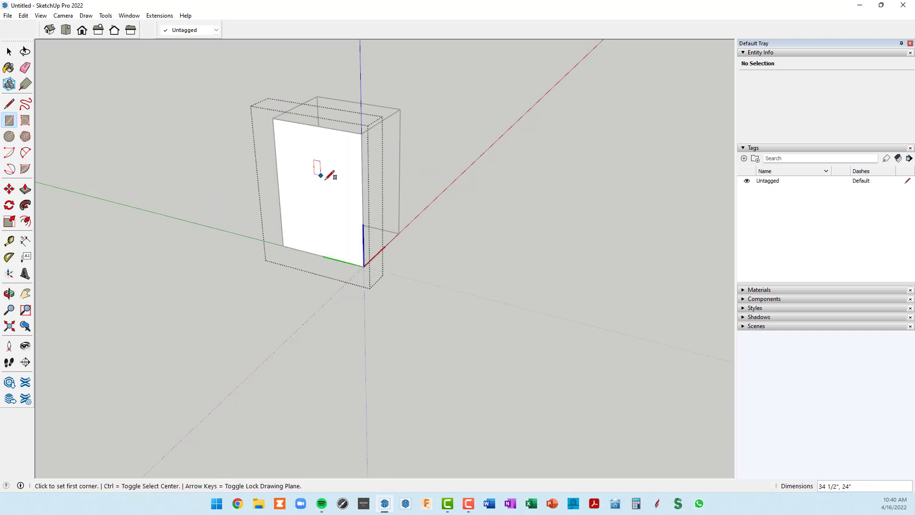
middle_drag(322, 181, 309, 191)
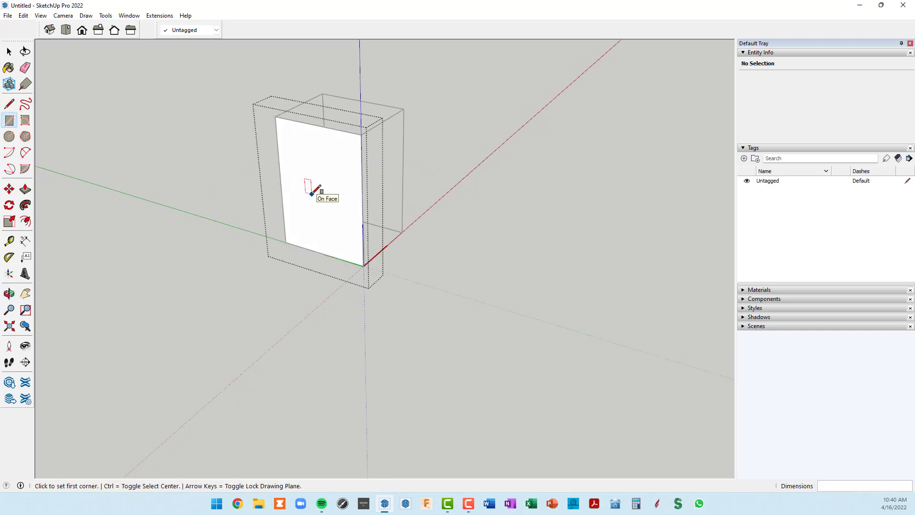
key(p)
click(319, 201)
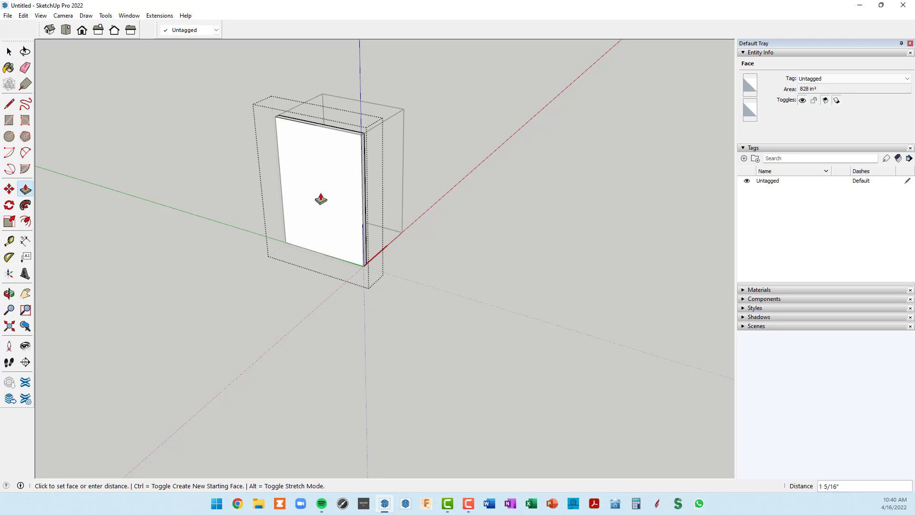
text(3/4")
key(Return)
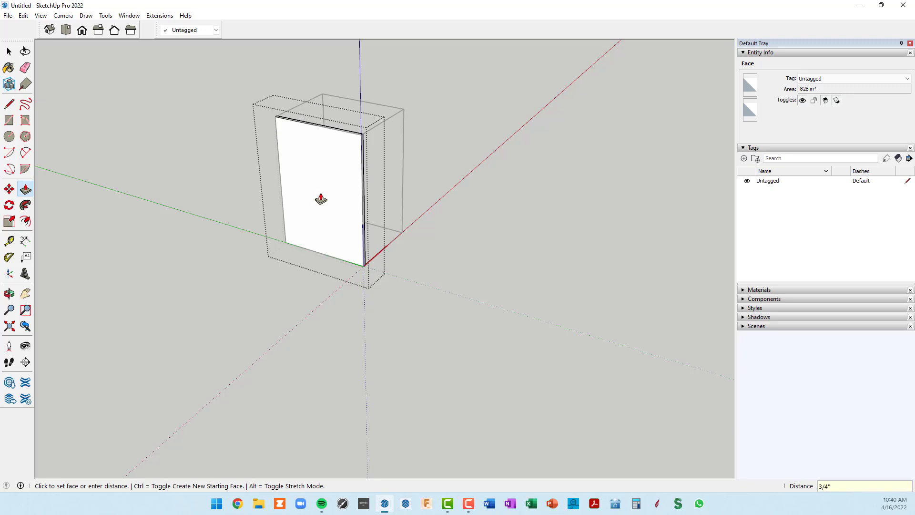
- Add Tape Measure guides 3 inches from the panel's bottom and front edges
key(t)
scroll(347, 245, up, 3)
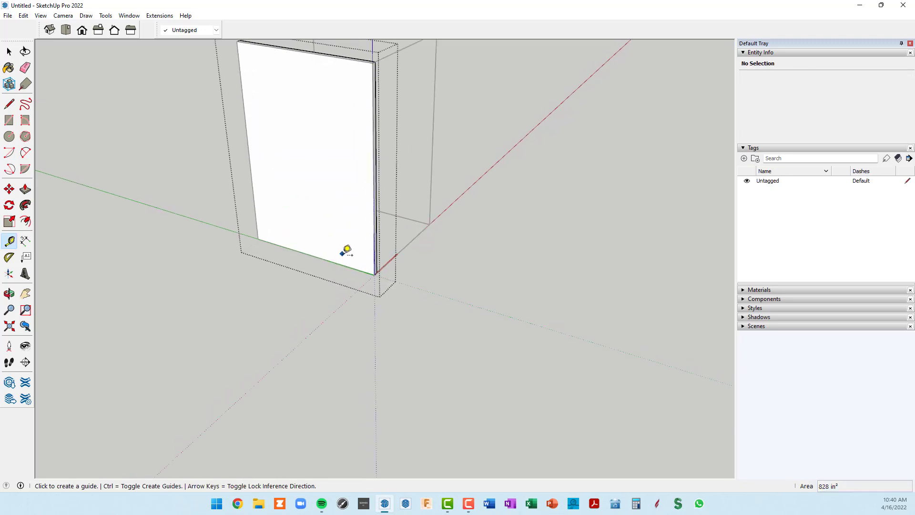
click(343, 254)
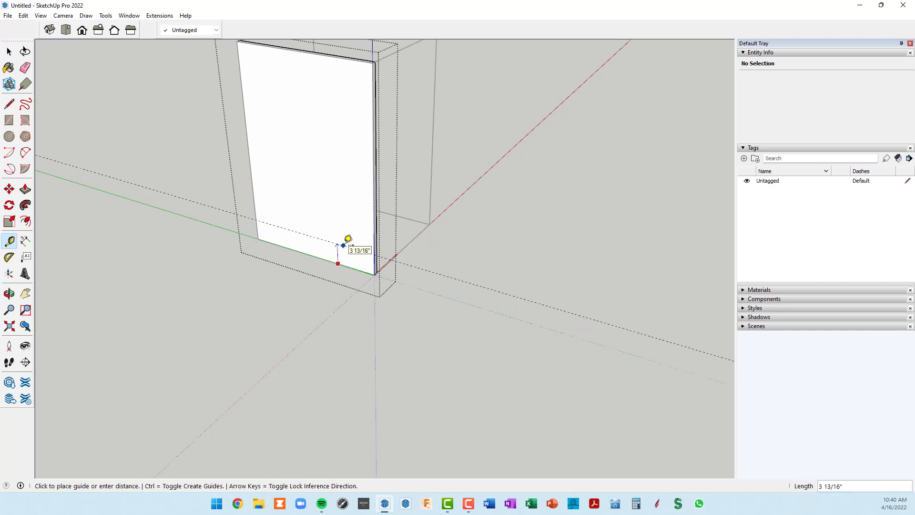
text(3)
key(Return)
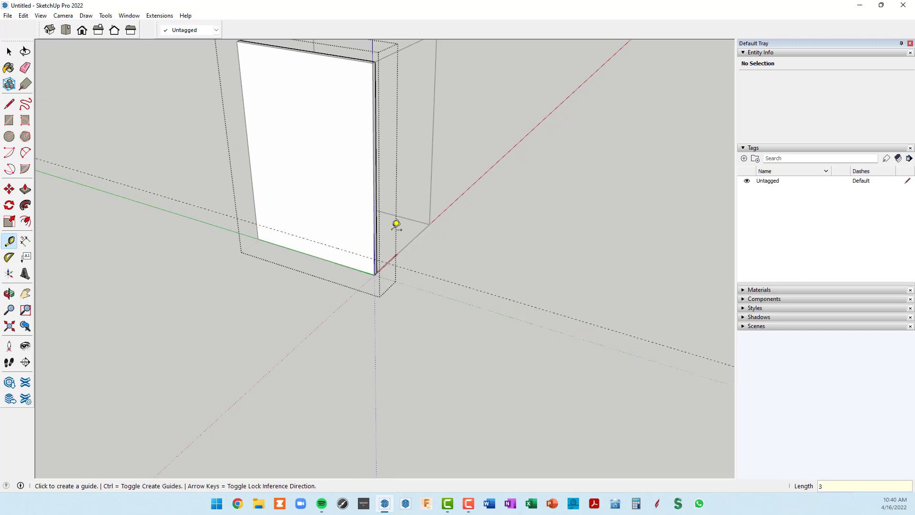
click(377, 216)
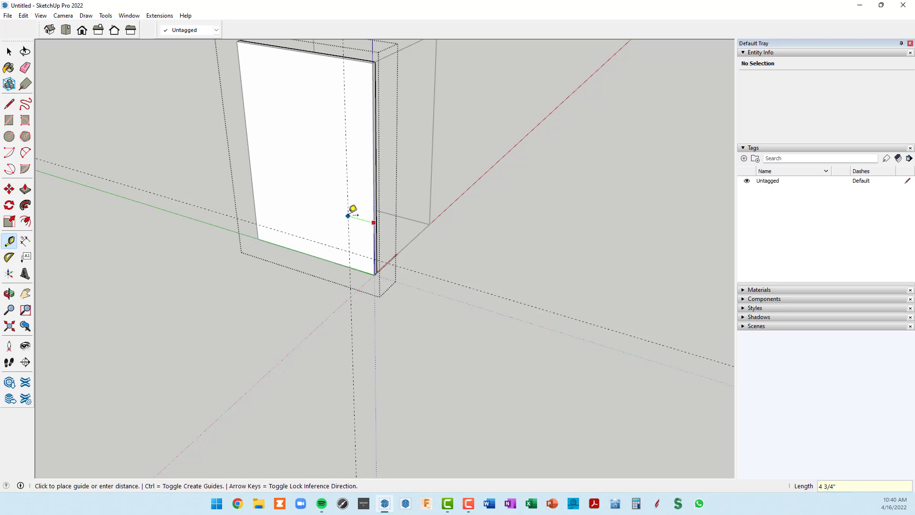
click(353, 210)
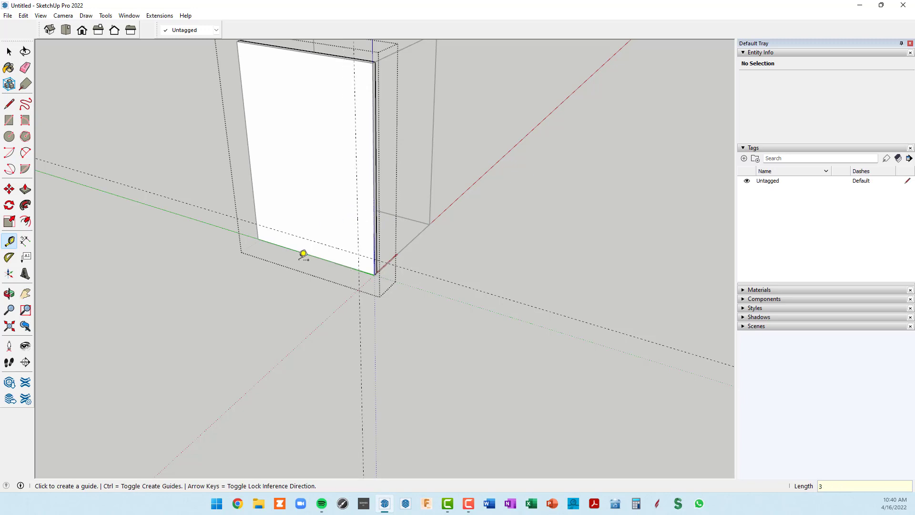
key(r)
scroll(335, 299, up, 2)
scroll(397, 269, up, 1)
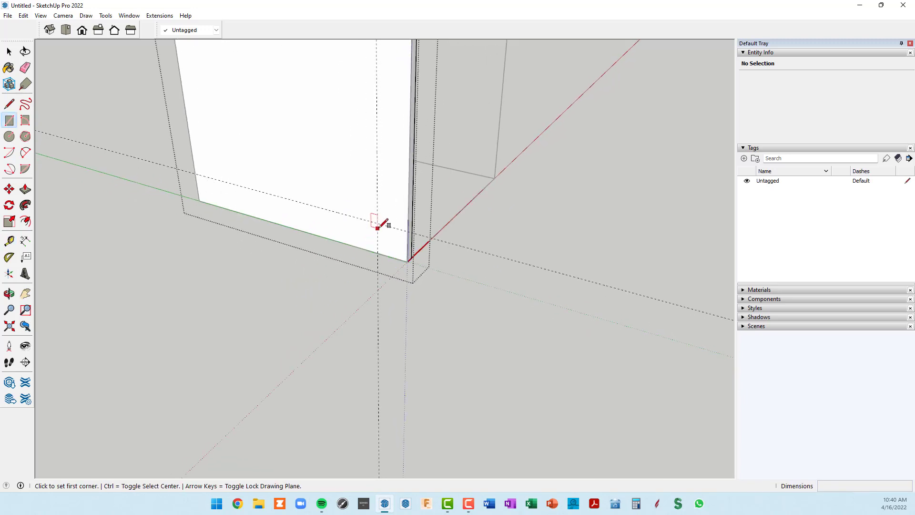
- Cut a 3 by 3 inch toe-kick notch through the panel's lower front corner
click(377, 222)
click(408, 251)
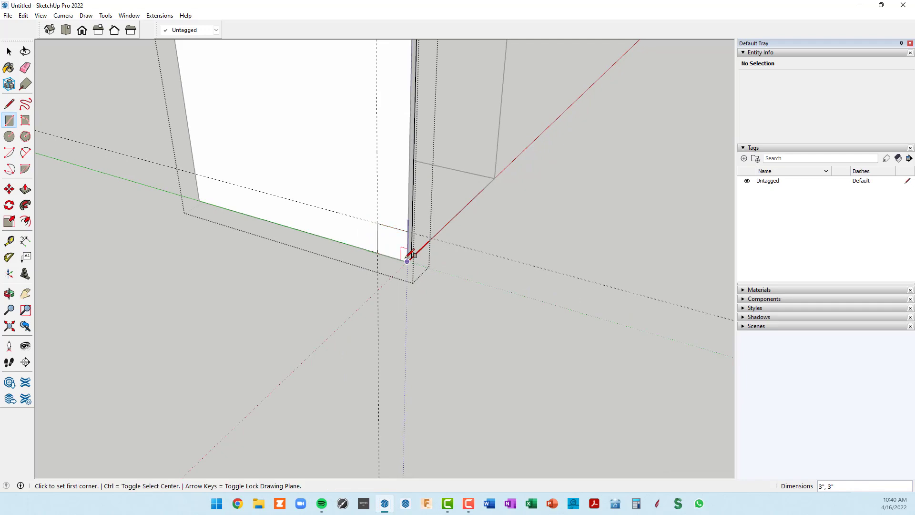
key(p)
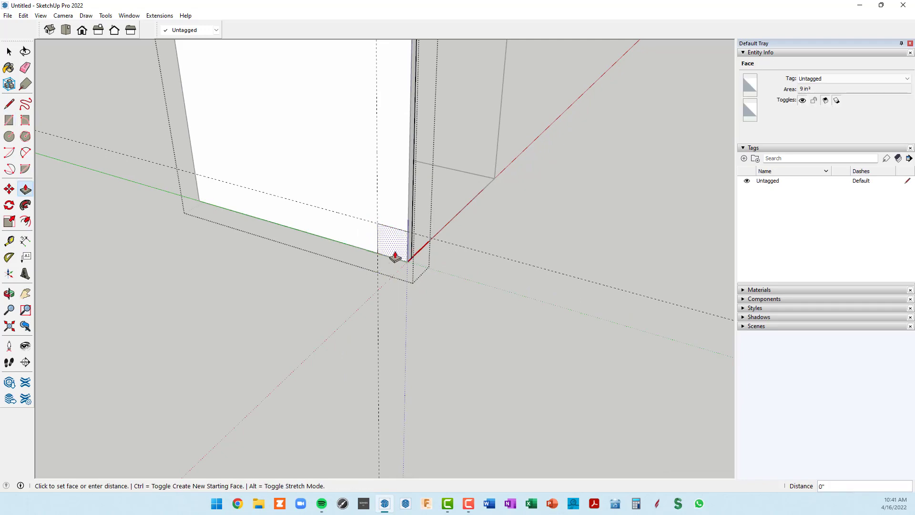
click(395, 258)
click(410, 248)
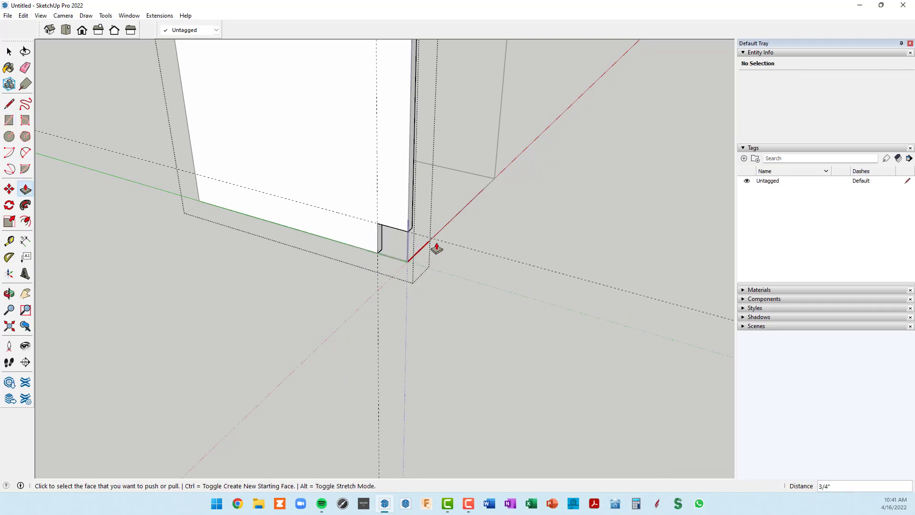
middle_drag(435, 249, 413, 257)
scroll(420, 257, down, 3)
scroll(419, 258, down, 2)
- Close the panel component from the right-click menu
right_click(544, 212)
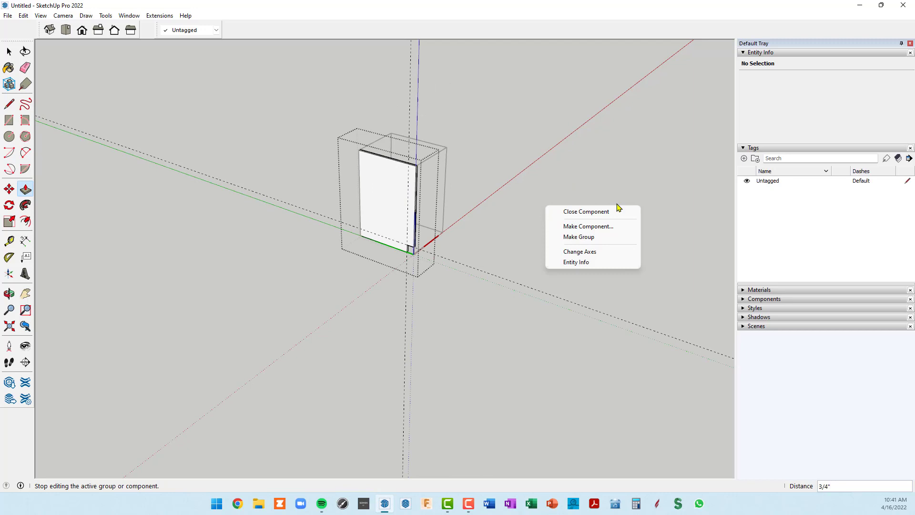
click(598, 172)
right_click(605, 170)
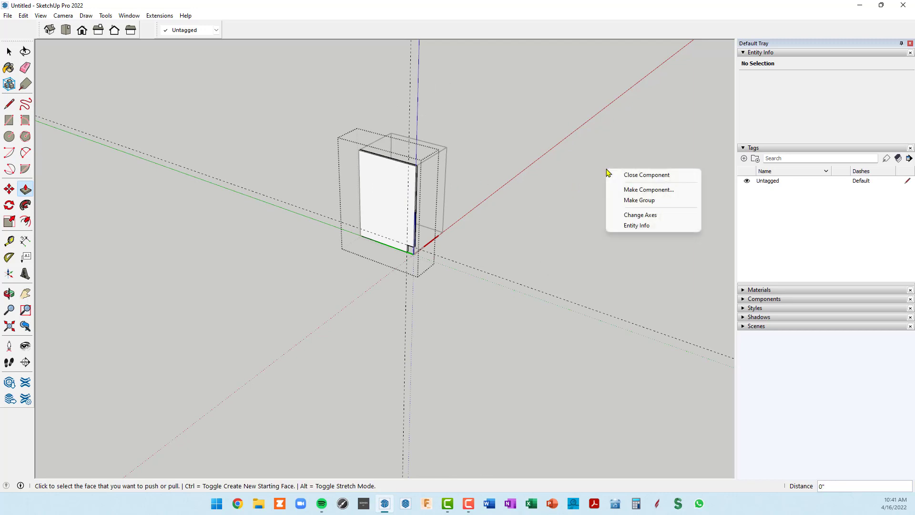
click(620, 175)
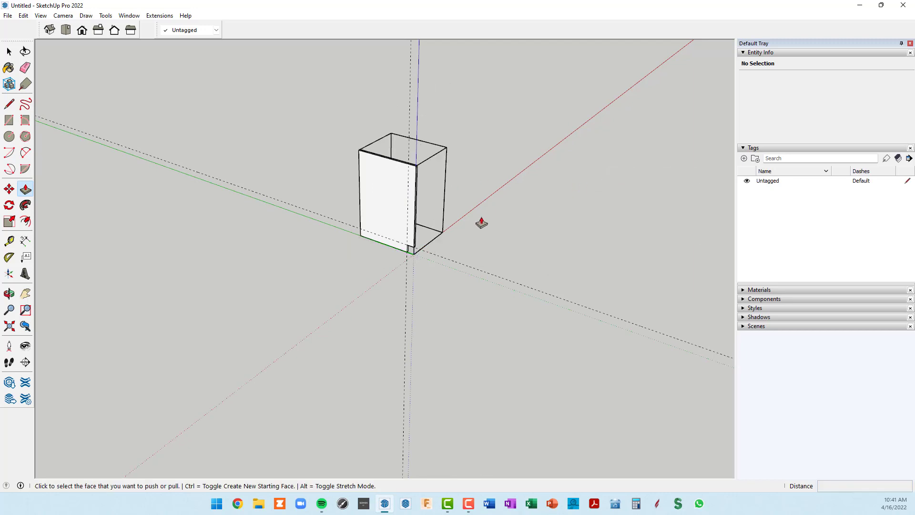
middle_drag(480, 221, 387, 201)
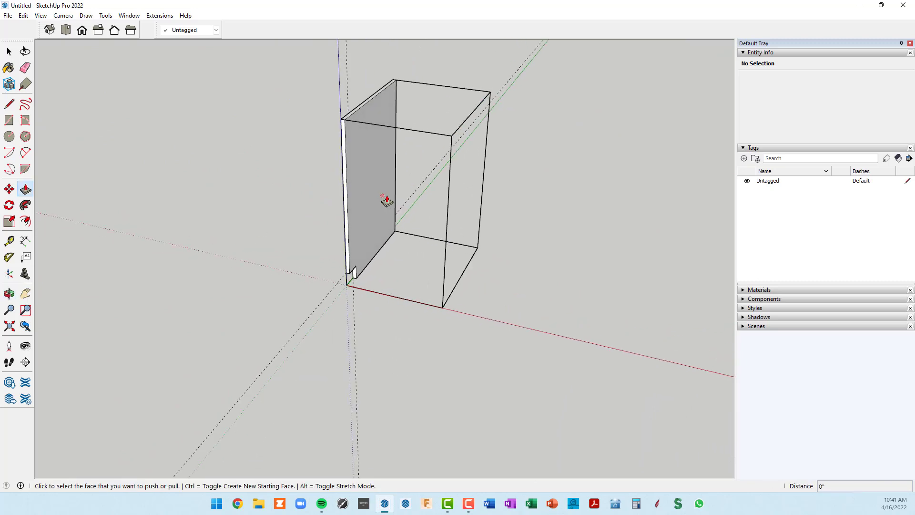
- Copy the notched side panel with Move and Ctrl to the box's right side
key(space)
click(374, 181)
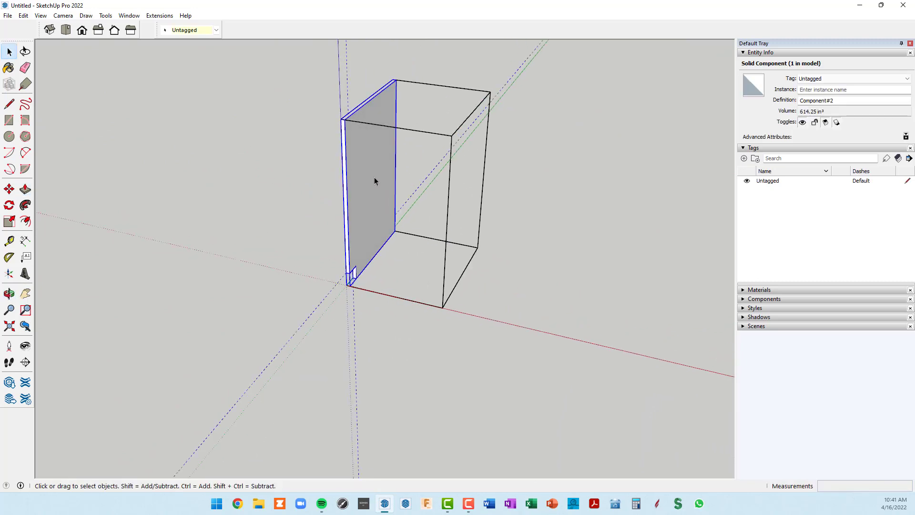
key(m)
scroll(370, 145, up, 2)
key(ctrl)
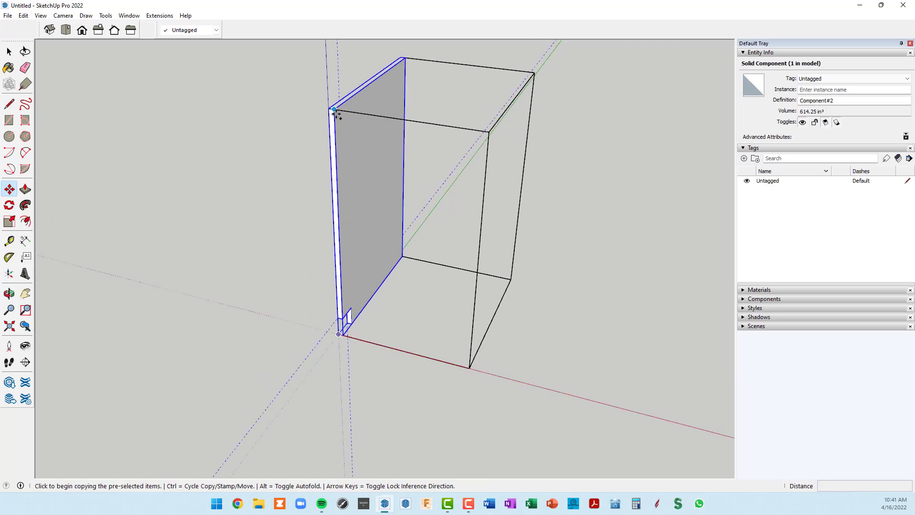
click(335, 110)
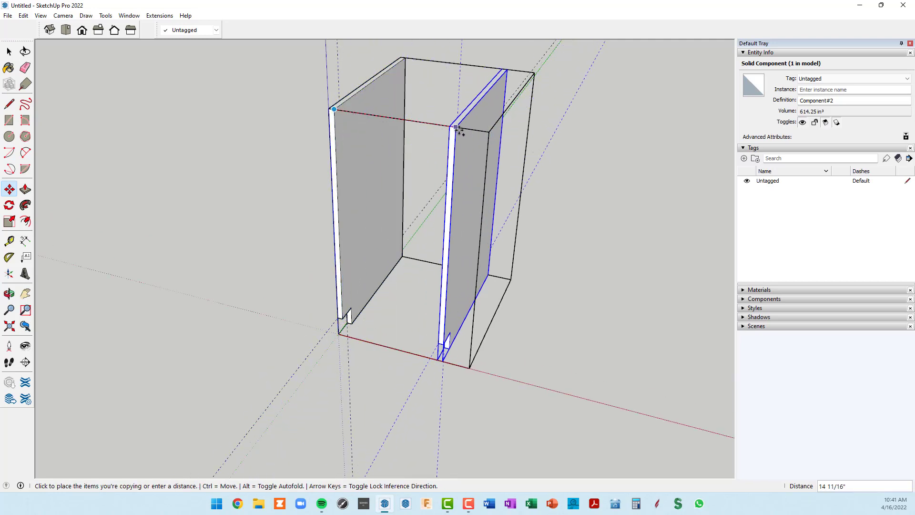
click(483, 133)
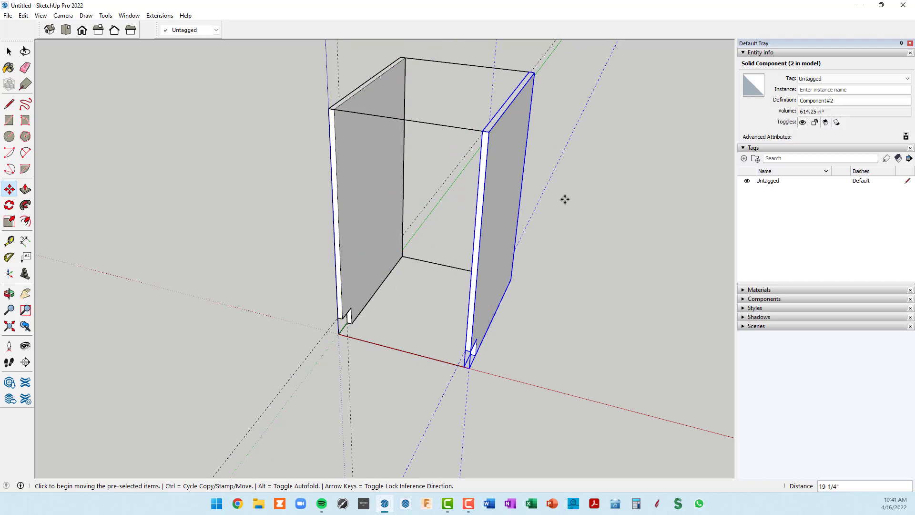
scroll(566, 199, down, 1)
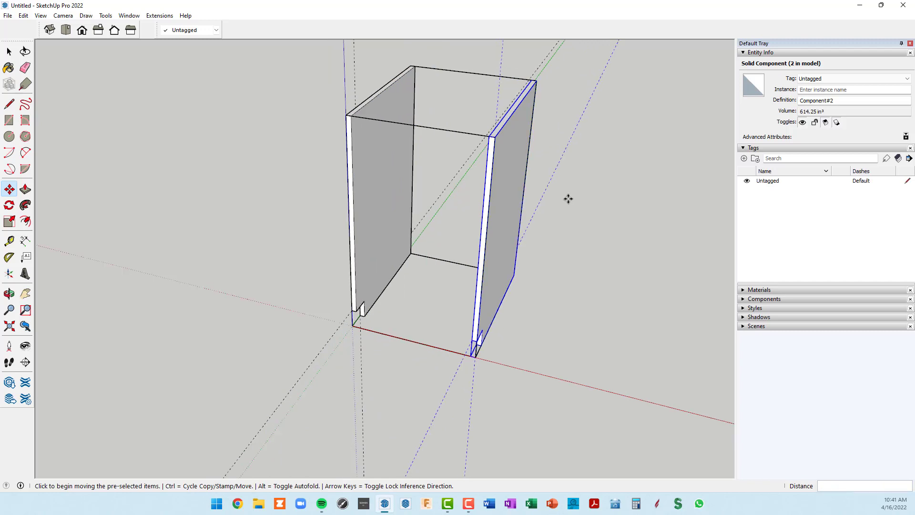
scroll(567, 199, down, 2)
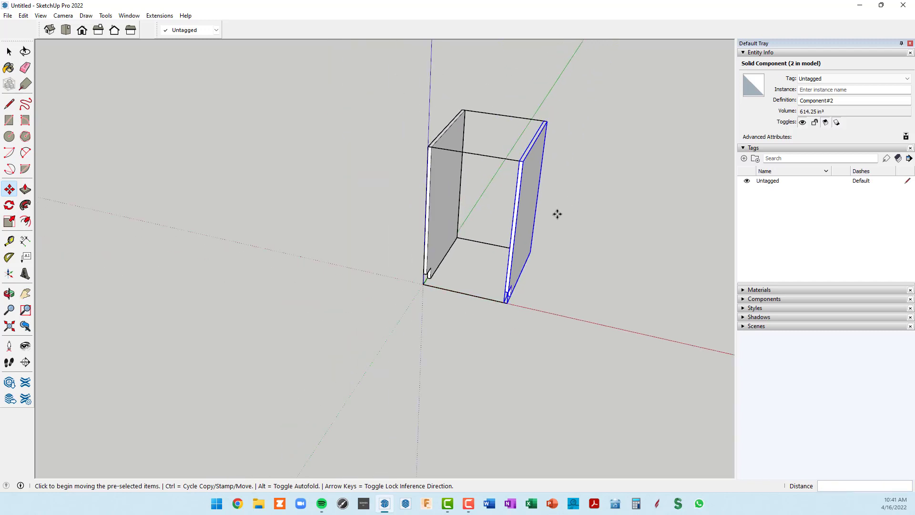
middle_drag(555, 212, 686, 192)
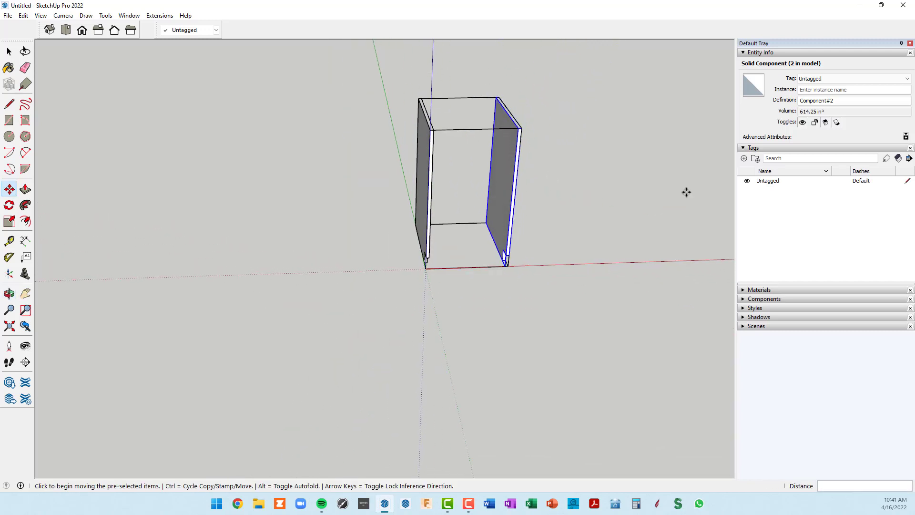
- Add two tags, Wireframe and Casework, in the Tags panel
click(744, 158)
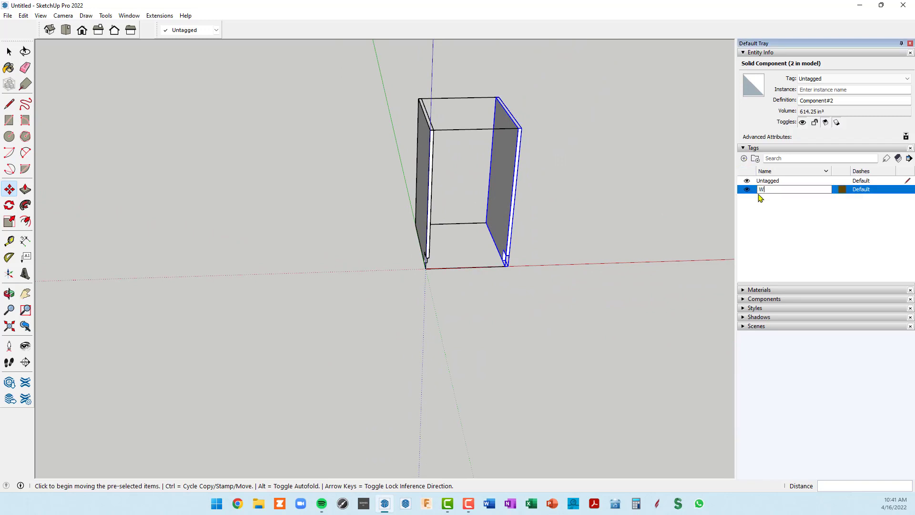
text(Wireframe)
key(Return)
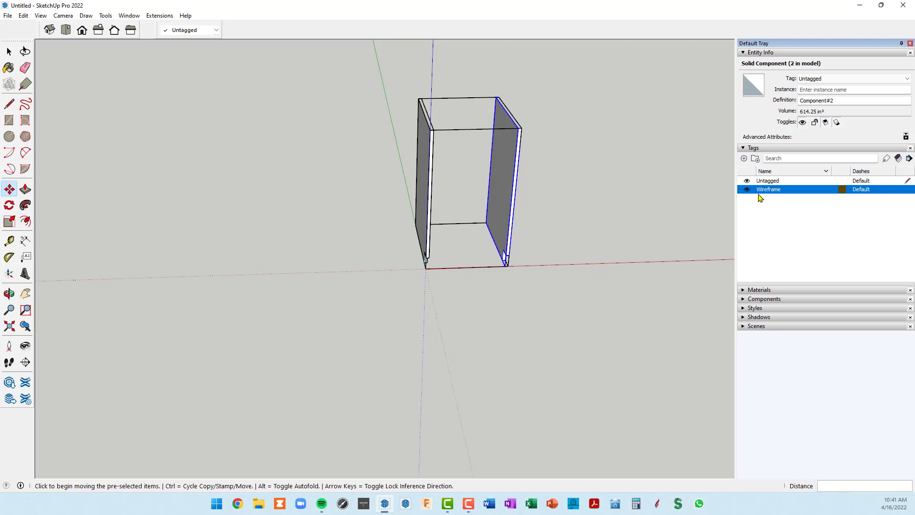
click(744, 159)
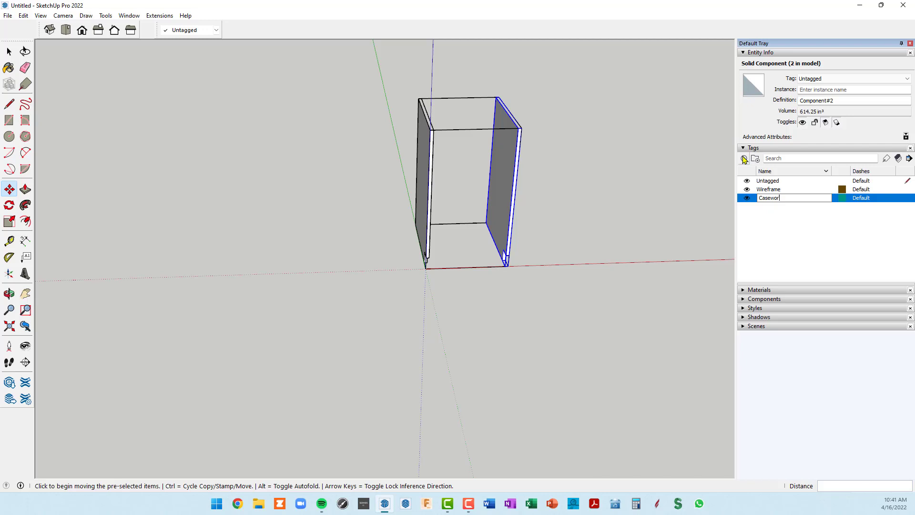
key(Return)
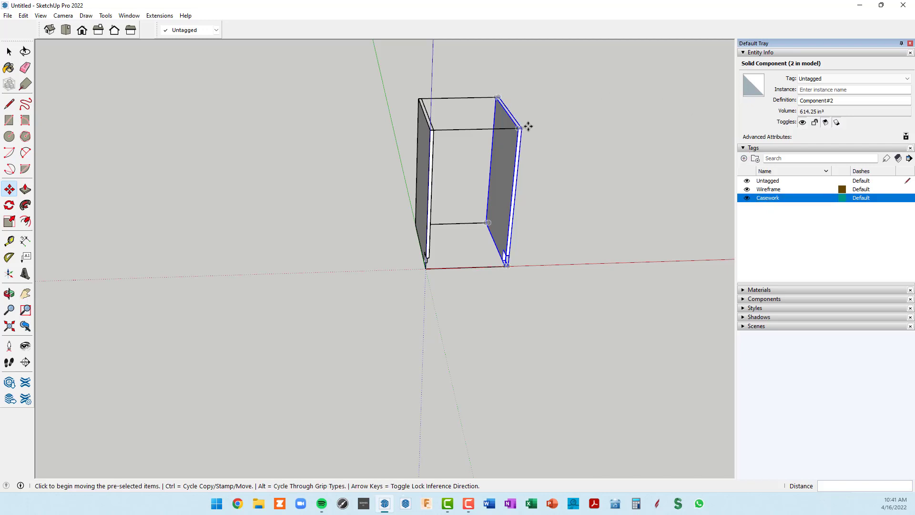
key(space)
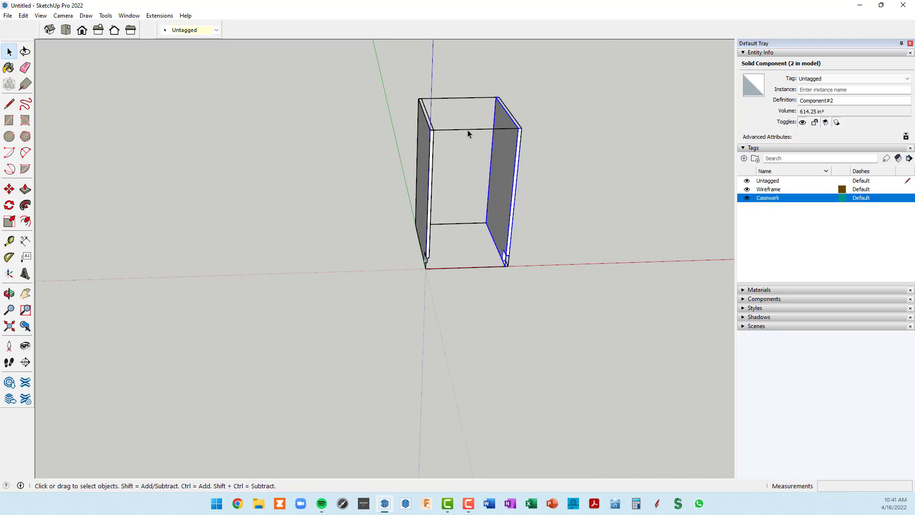
- Assign the Wireframe tag to the outer box component
click(467, 130)
scroll(485, 130, up, 2)
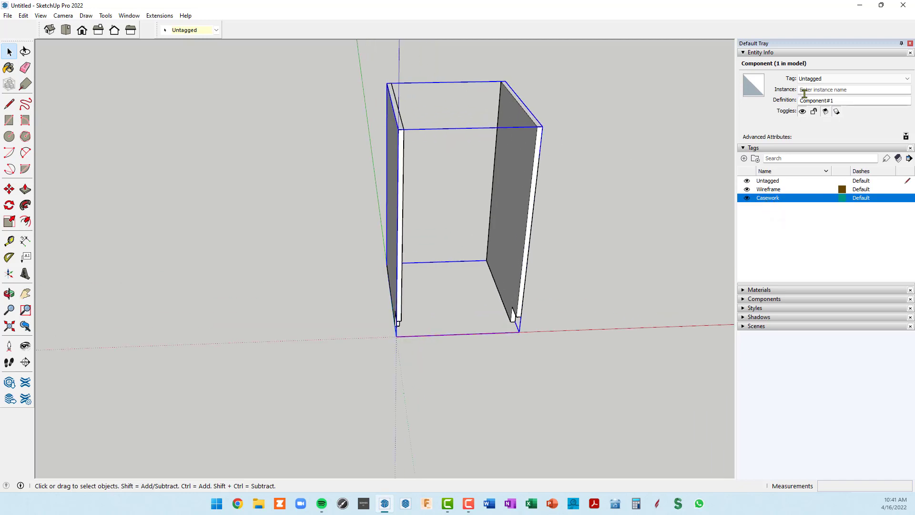
click(216, 29)
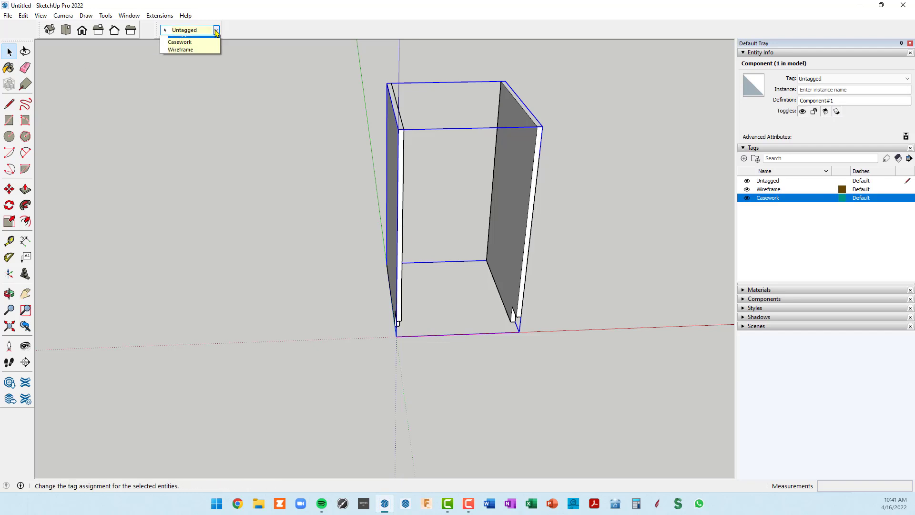
click(192, 48)
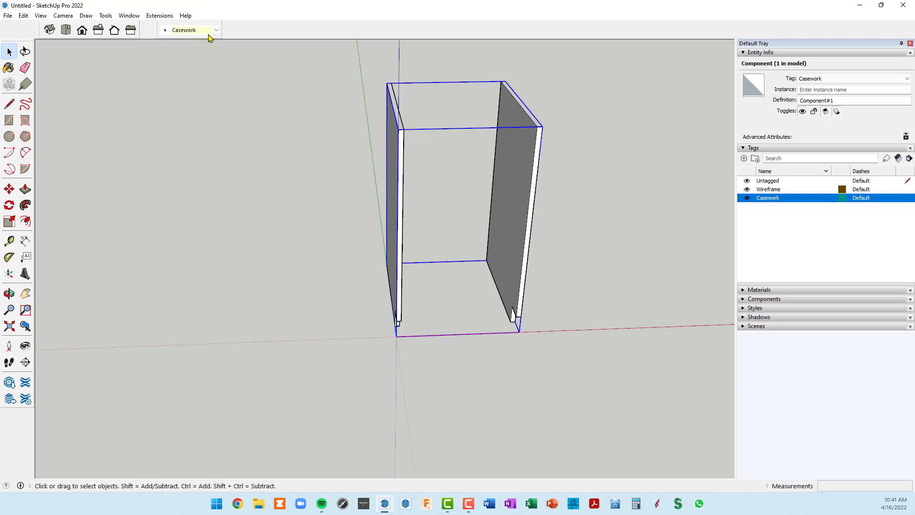
click(216, 30)
click(184, 56)
click(657, 217)
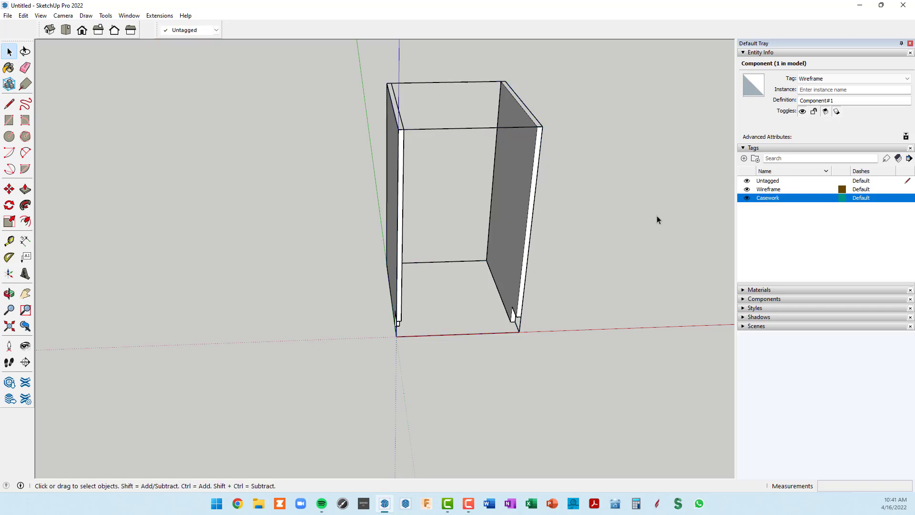
- Tag both side panels as Casework
click(390, 193)
shift+click(519, 190)
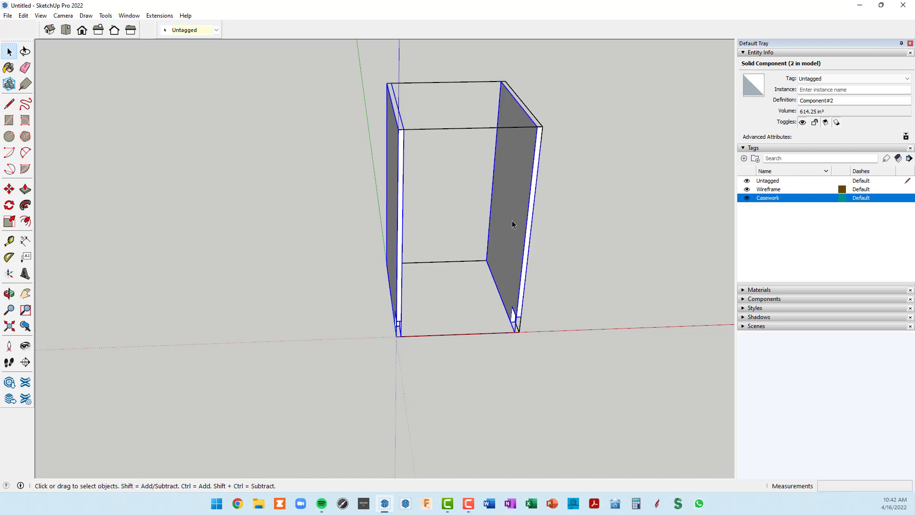
middle_drag(513, 223, 627, 200)
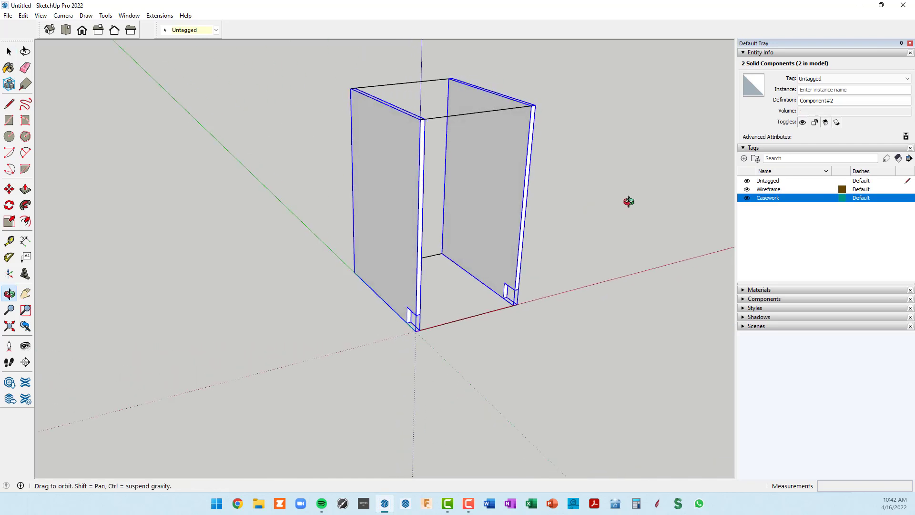
click(216, 30)
click(191, 56)
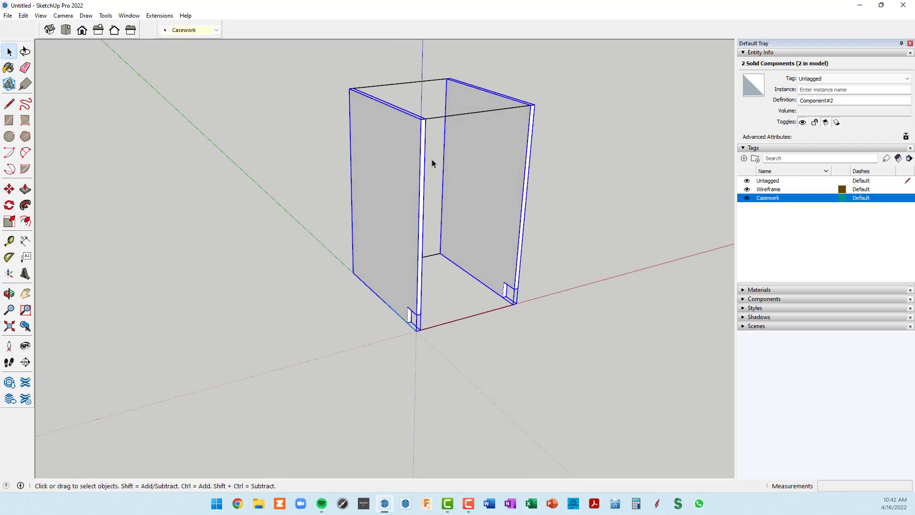
click(670, 217)
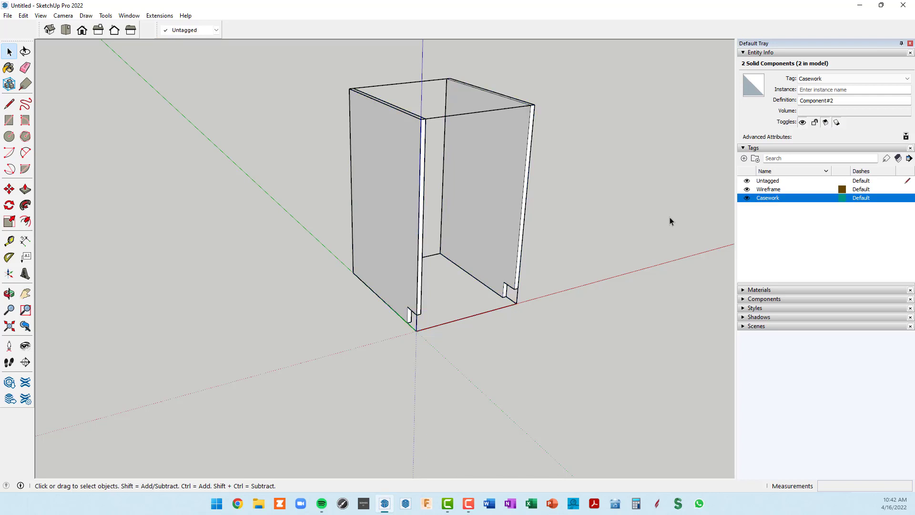
- Toggle the Casework and Wireframe tags hidden and visible again to check them
click(747, 197)
click(747, 189)
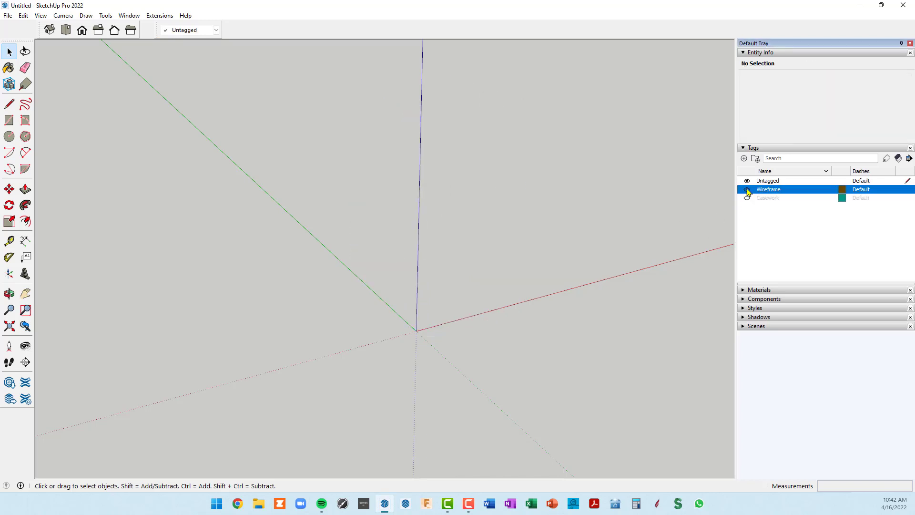
click(747, 198)
click(747, 189)
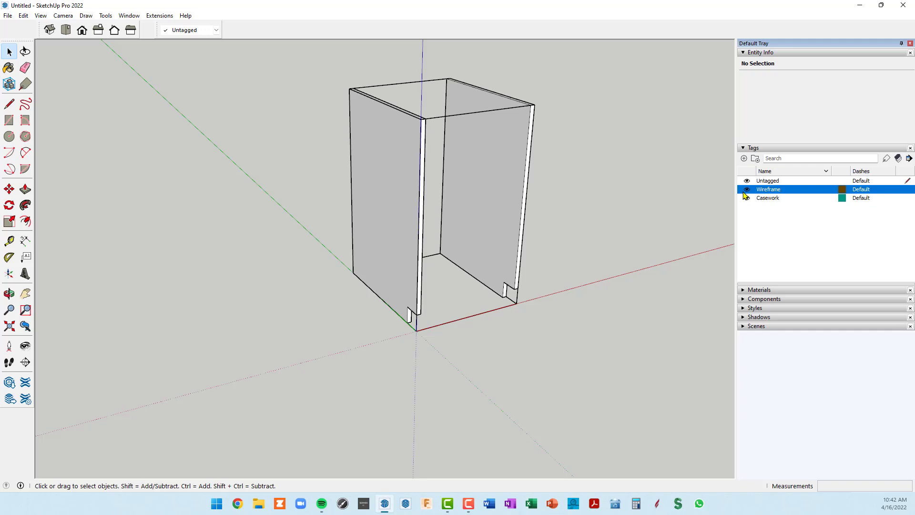
shift+middle_drag(604, 200, 534, 200)
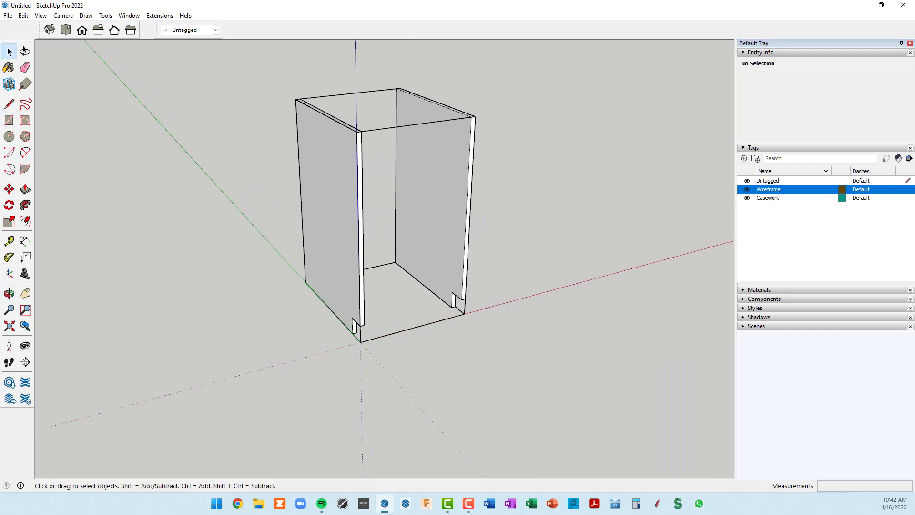
- Create an empty component, Component#3, with its origin beside the cabinet
click(10, 88)
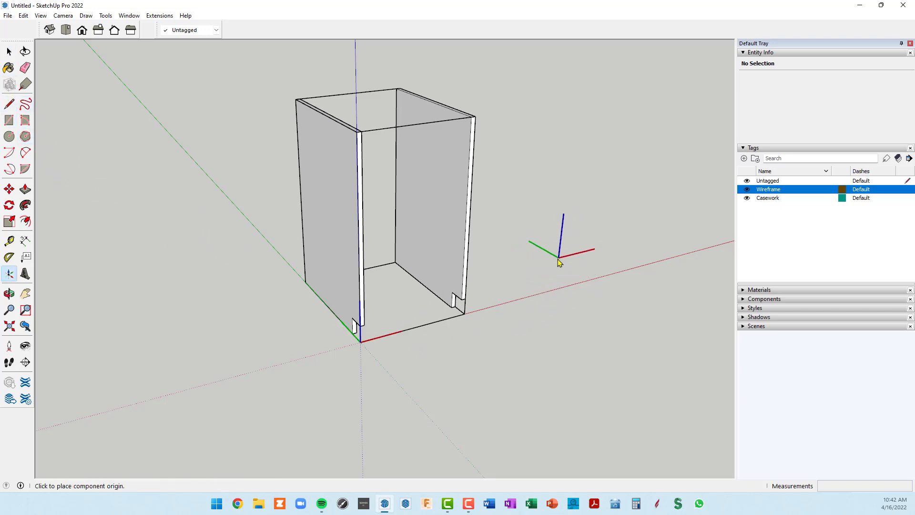
middle_drag(559, 261, 490, 261)
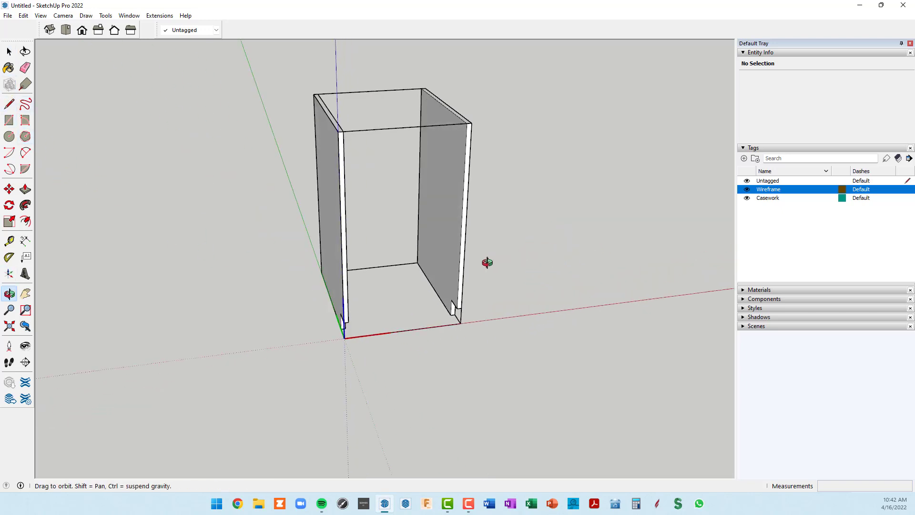
click(572, 277)
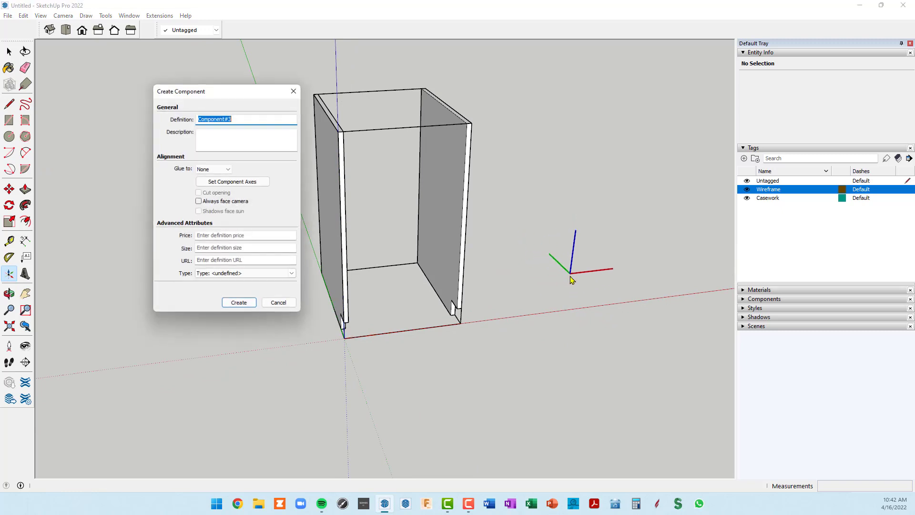
click(242, 303)
- Draw a rectangle, pull it up into a 16 7/8 inch box, and close the component
middle_drag(657, 279, 468, 236)
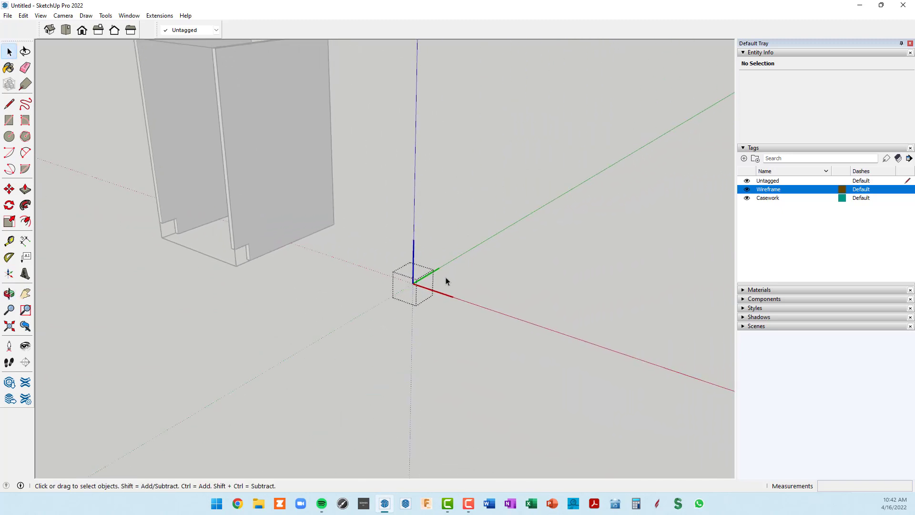
key(r)
click(414, 283)
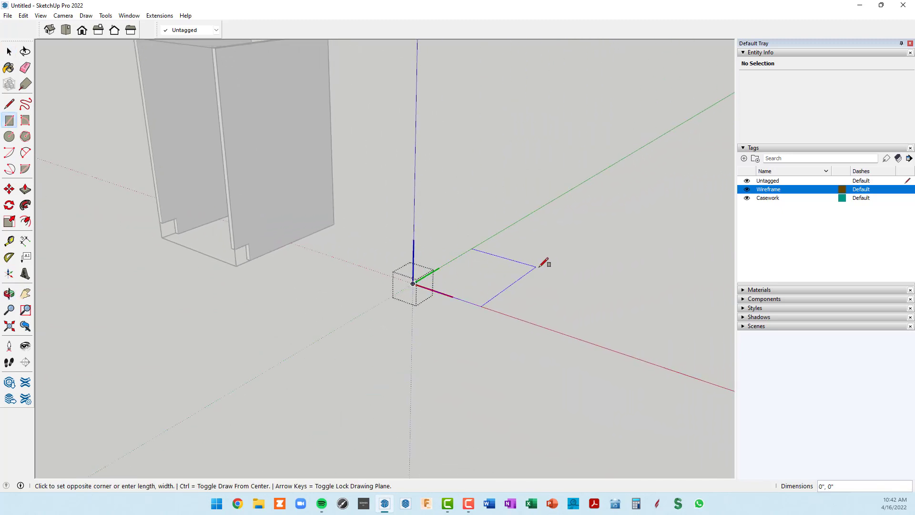
click(536, 265)
key(p)
click(496, 278)
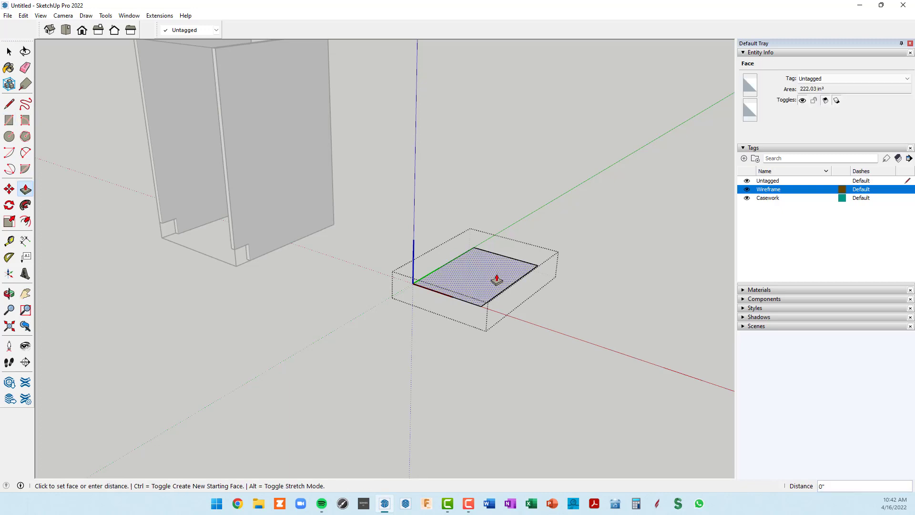
click(496, 230)
click(488, 266)
click(480, 173)
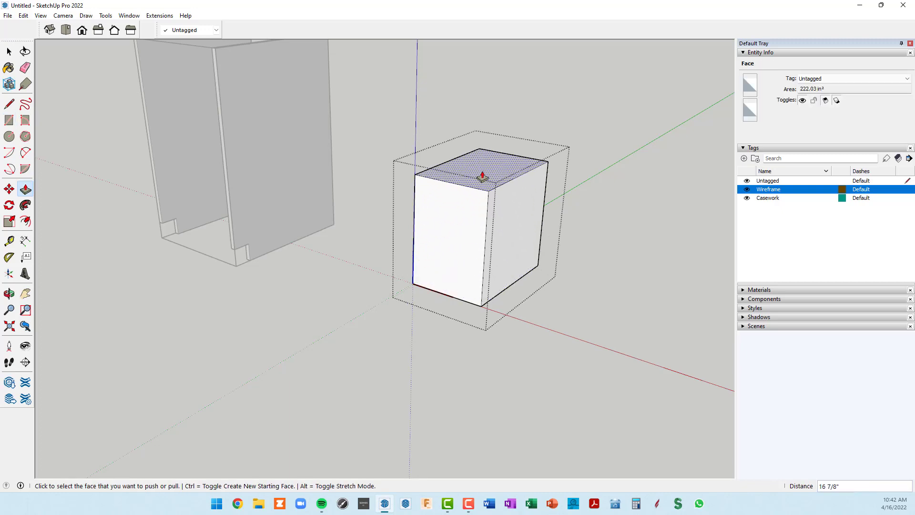
right_click(639, 208)
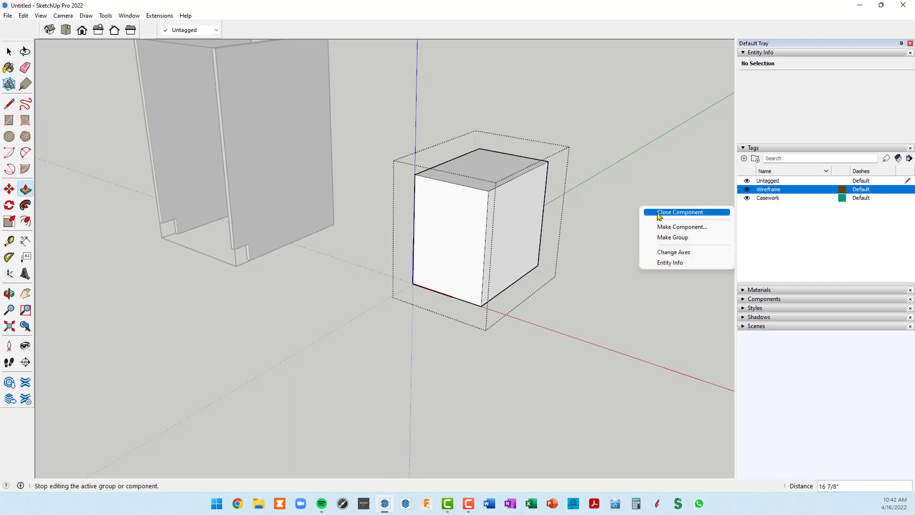
click(656, 213)
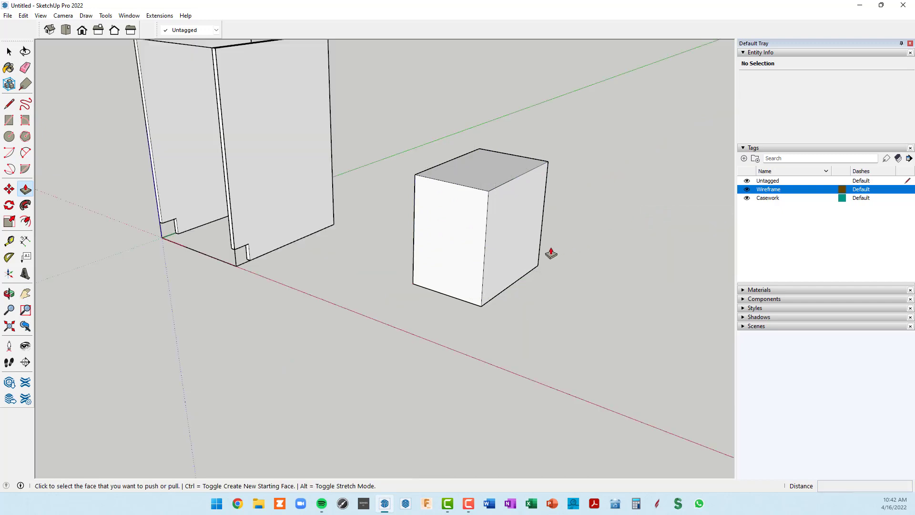
key(space)
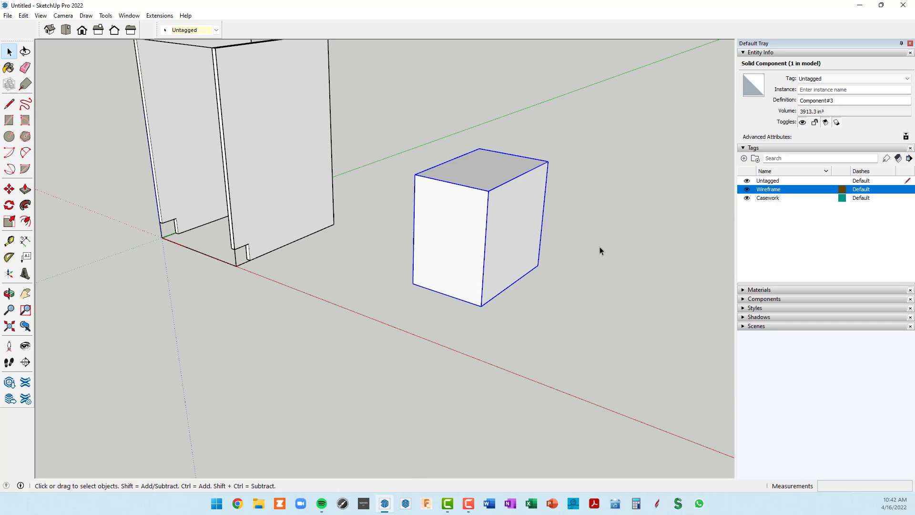